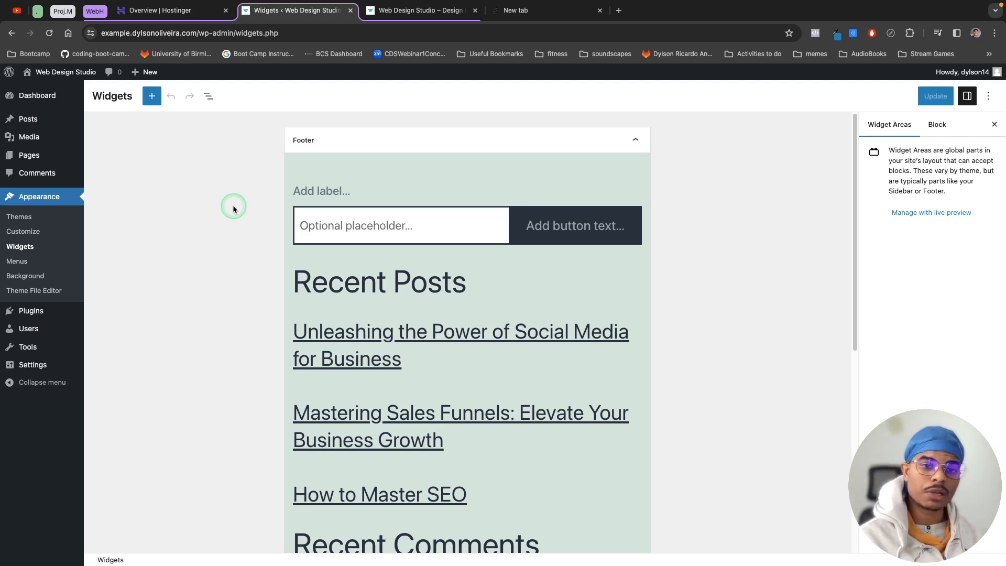
# - Look through the published Web Design Studio home page down to its footer widgets, and return to the widget editor
pyautogui.click(425, 11)
pyautogui.scroll(20, 472, 199)
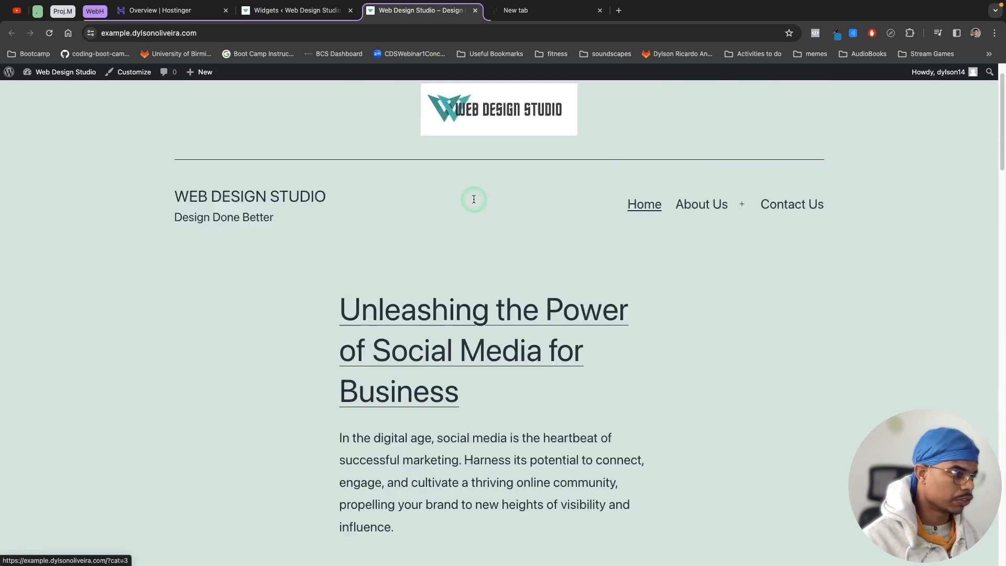
pyautogui.scroll(-6, 542, 265)
pyautogui.scroll(-15, 542, 265)
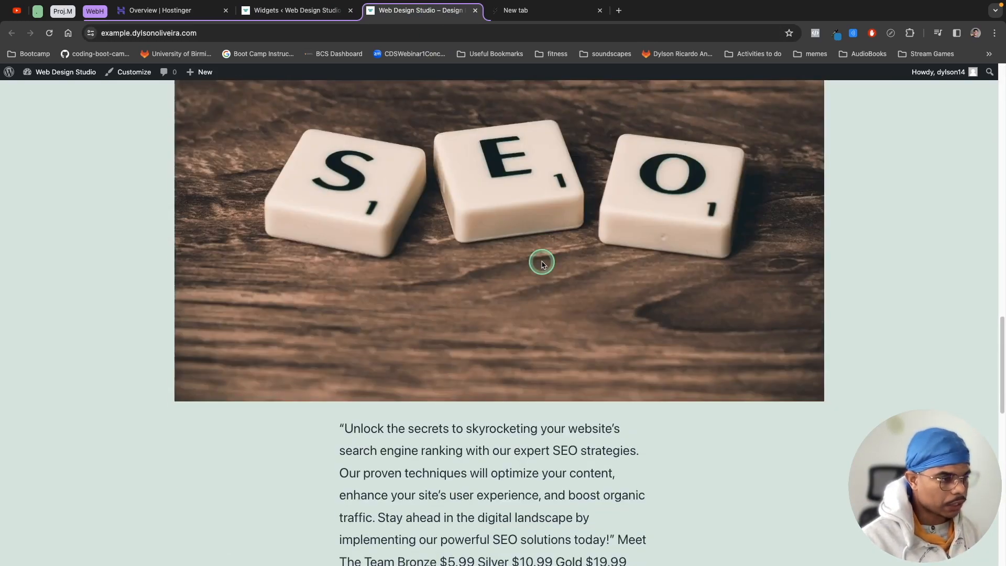
pyautogui.scroll(1, 542, 264)
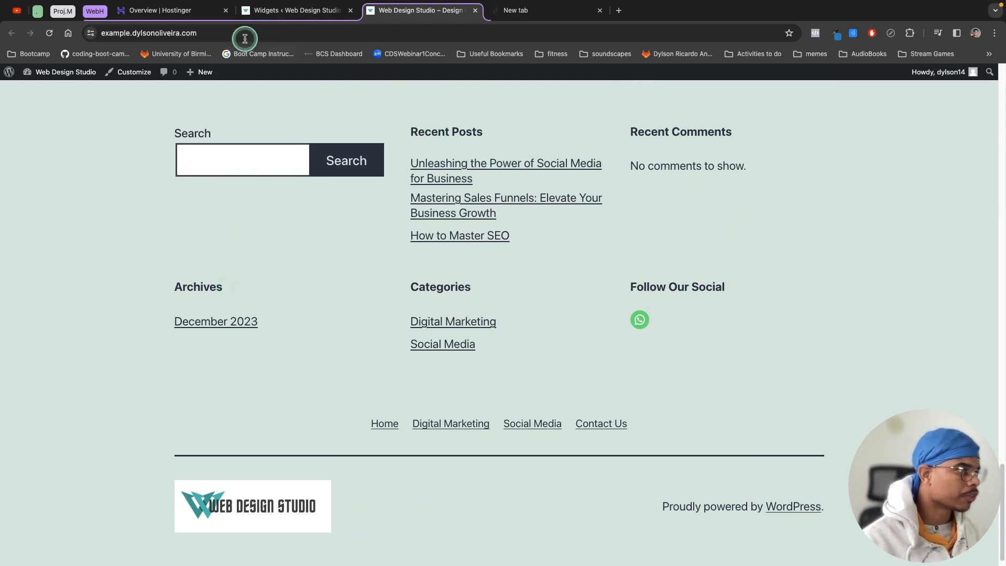
pyautogui.click(257, 10)
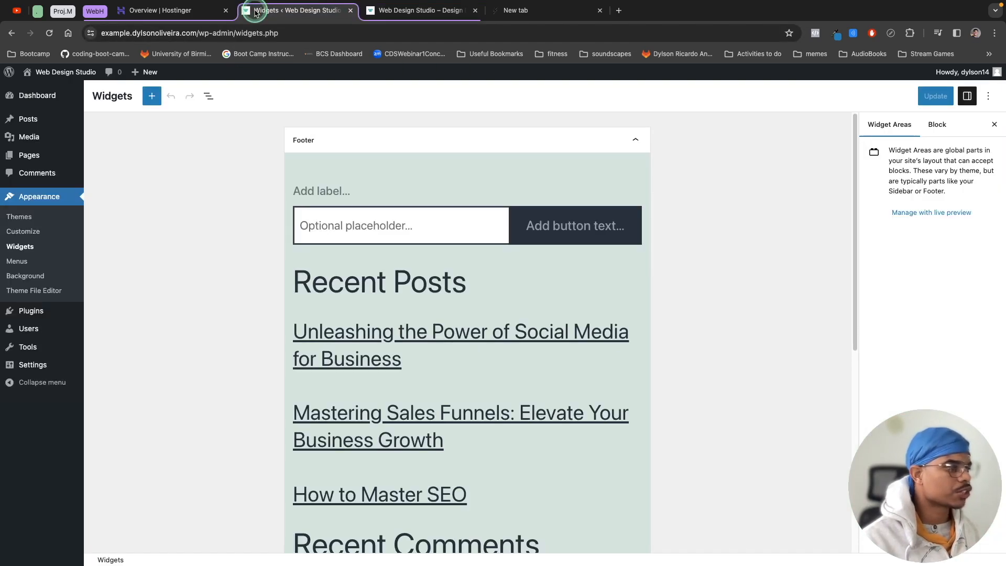
# - Examine the Footer widget area's block structure in the list view, checking which blocks each group contains
pyautogui.click(636, 140)
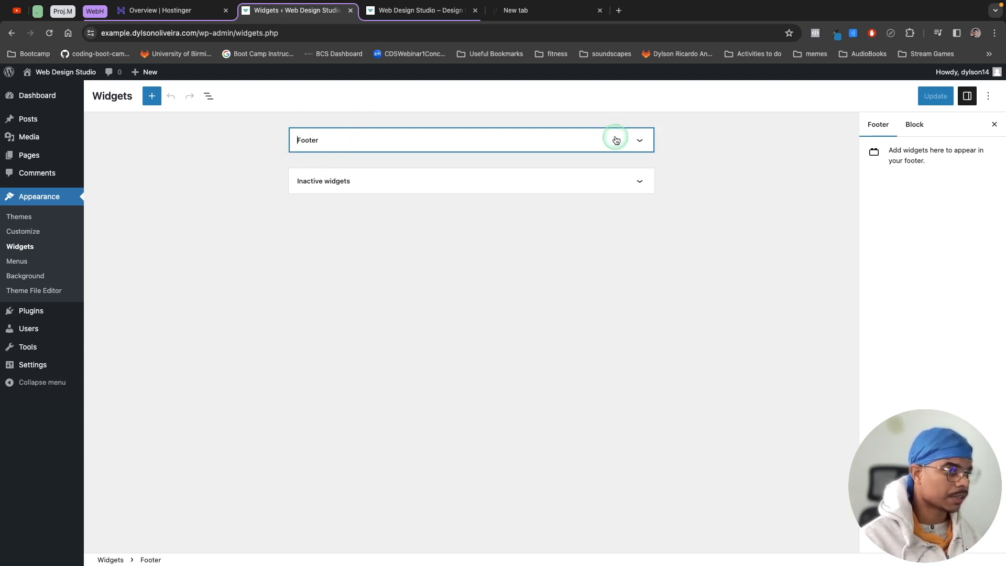
pyautogui.click(640, 144)
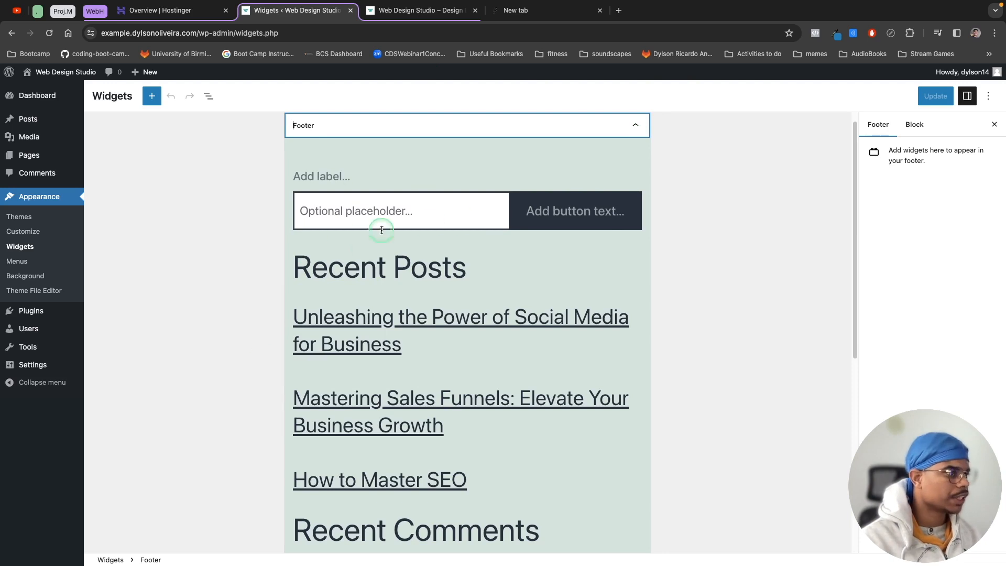
pyautogui.click(208, 96)
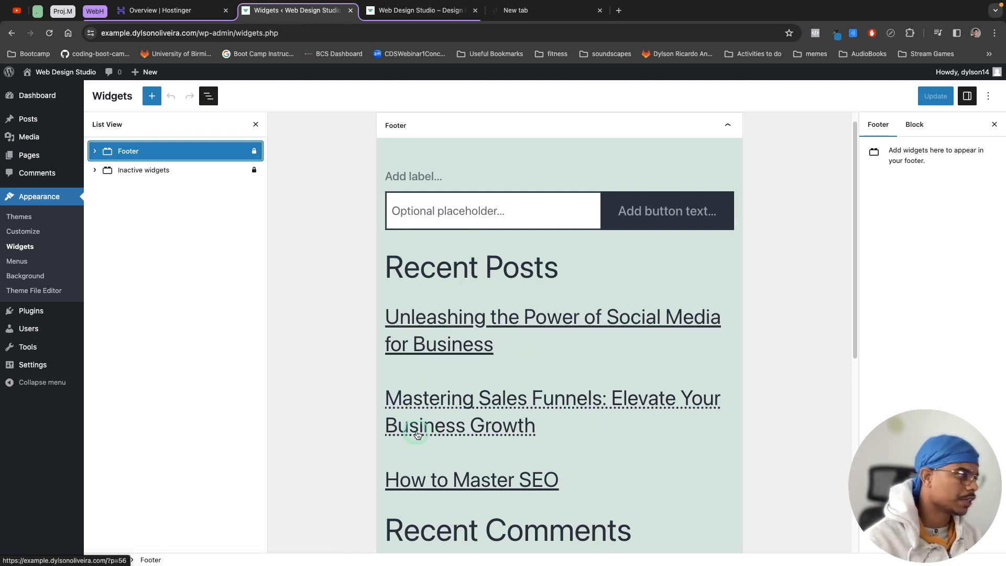
pyautogui.click(95, 152)
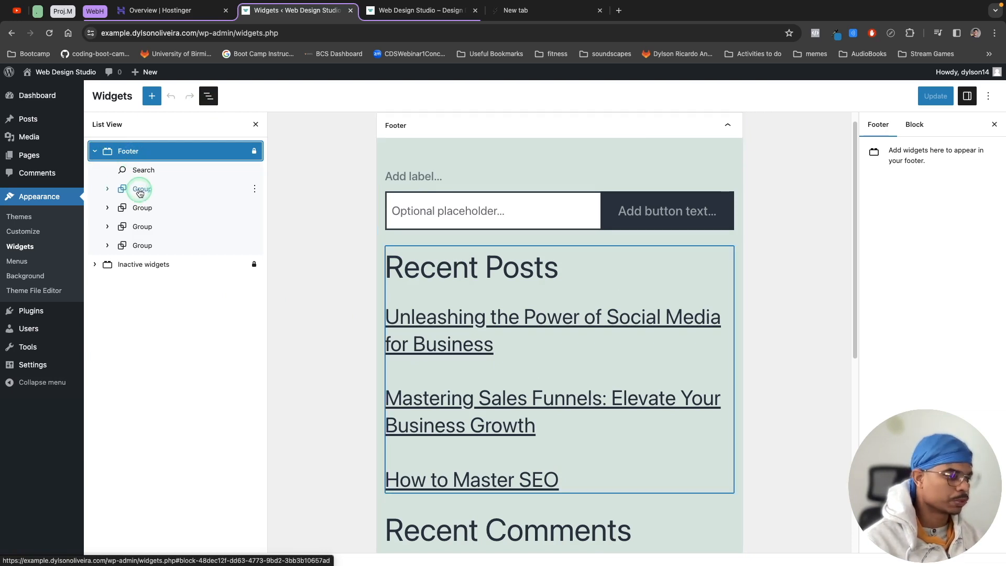
pyautogui.click(108, 189)
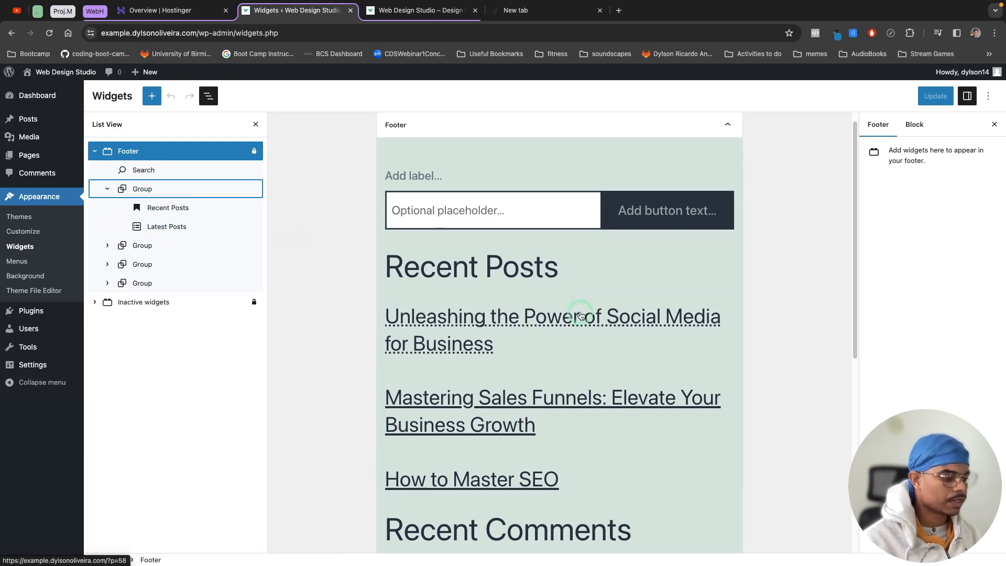
pyautogui.scroll(-4, 524, 327)
pyautogui.scroll(-3, 524, 336)
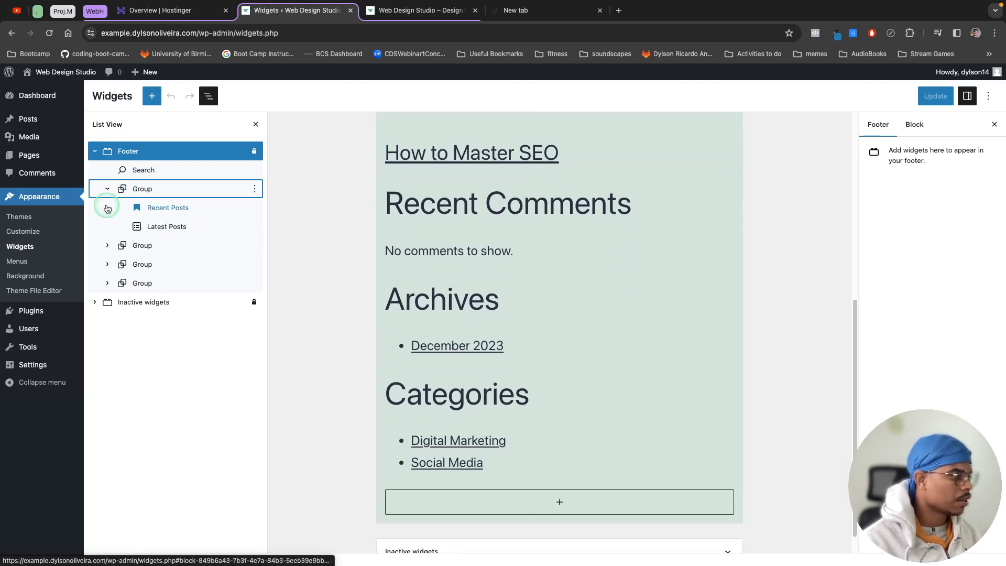
pyautogui.click(108, 189)
pyautogui.click(107, 207)
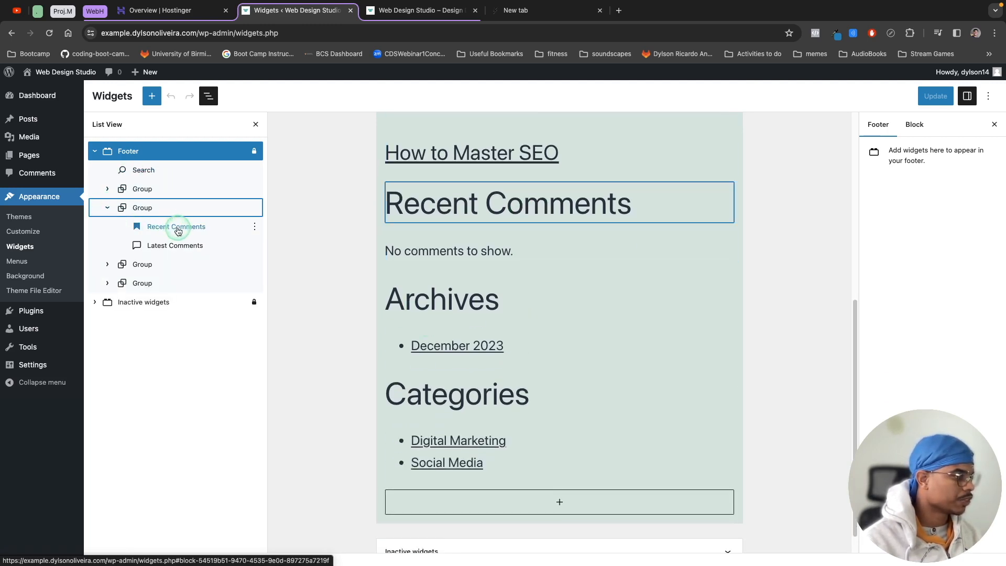
pyautogui.click(108, 207)
pyautogui.click(107, 226)
pyautogui.click(107, 227)
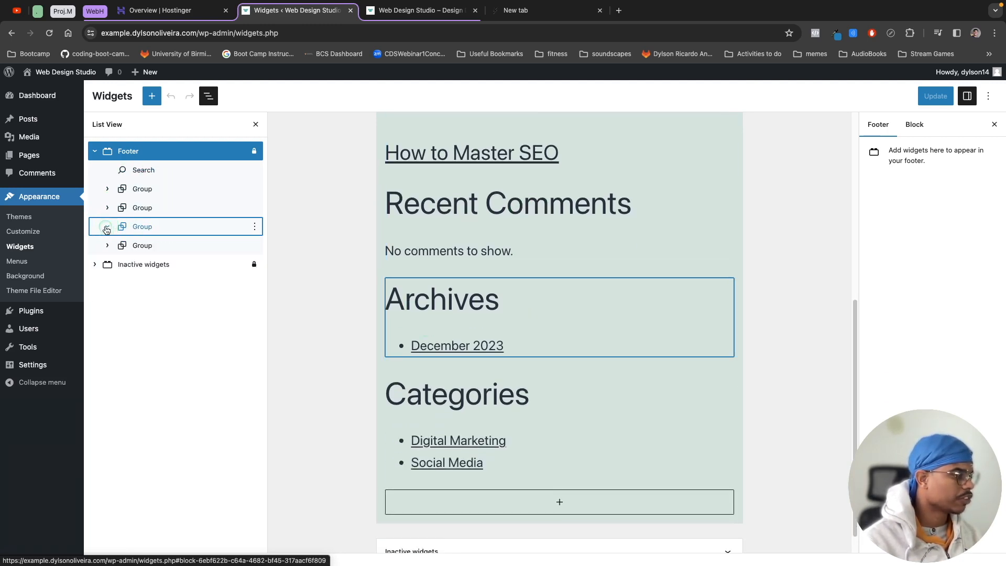
pyautogui.click(108, 246)
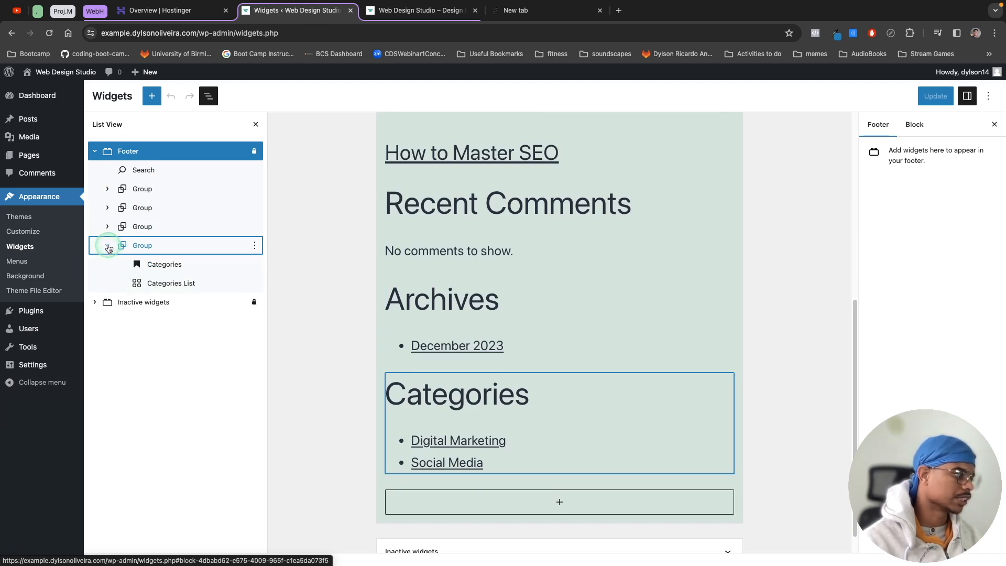
pyautogui.click(108, 246)
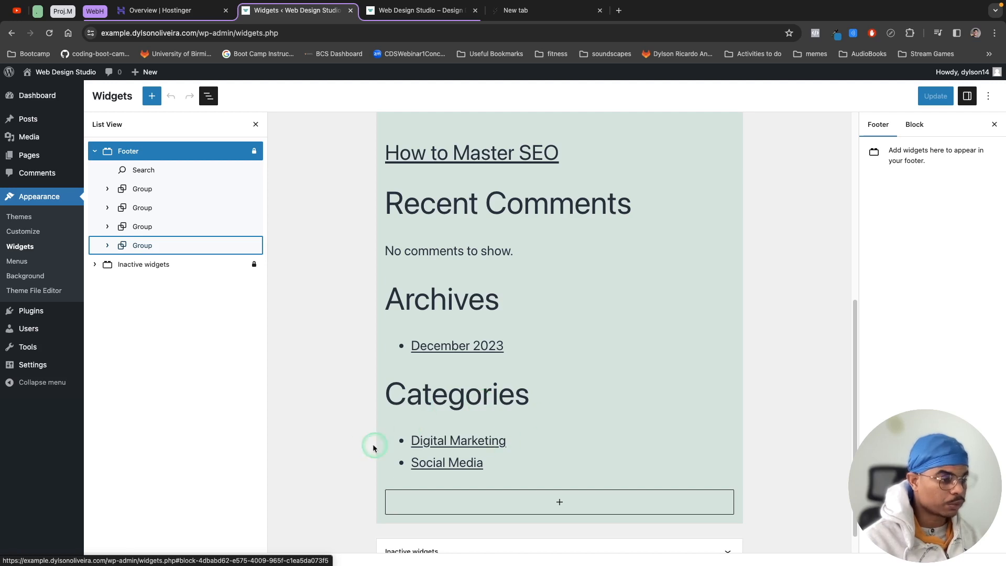
# - Add a Heading block below the Categories list in the Footer area with the text "Follow Our Socials"
pyautogui.click(152, 97)
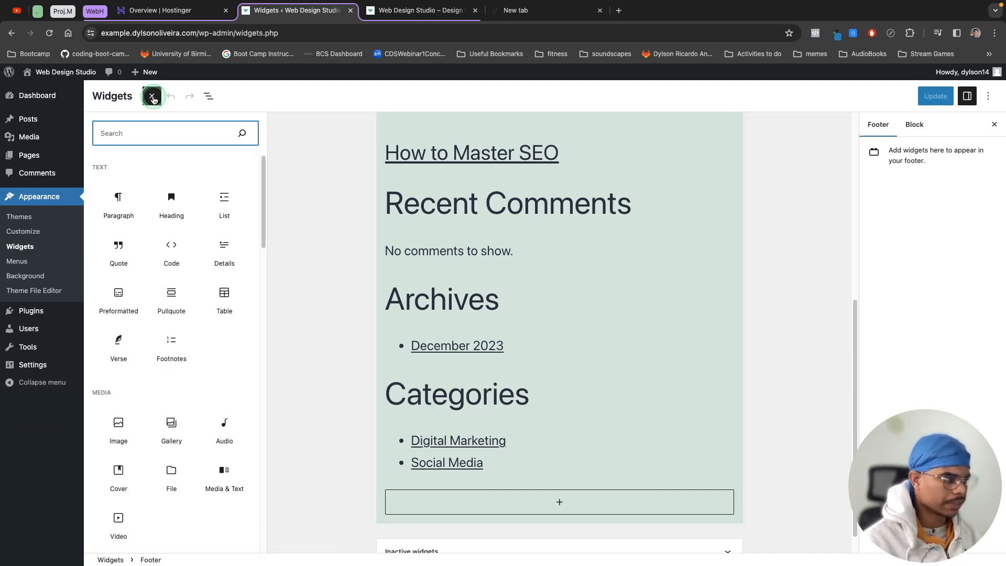
pyautogui.moveTo(183, 225); pyautogui.dragTo(466, 478)
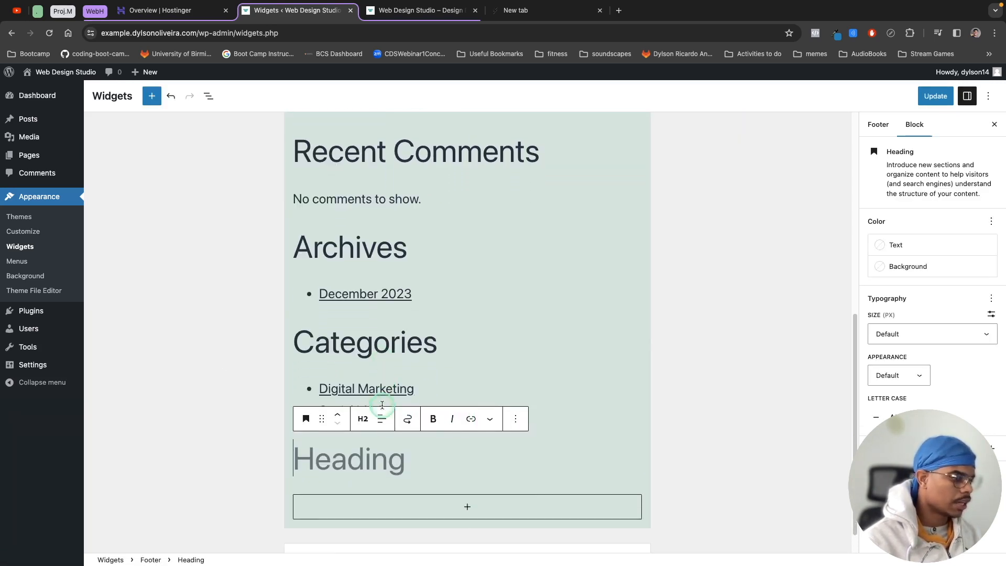
pyautogui.write('Follow')
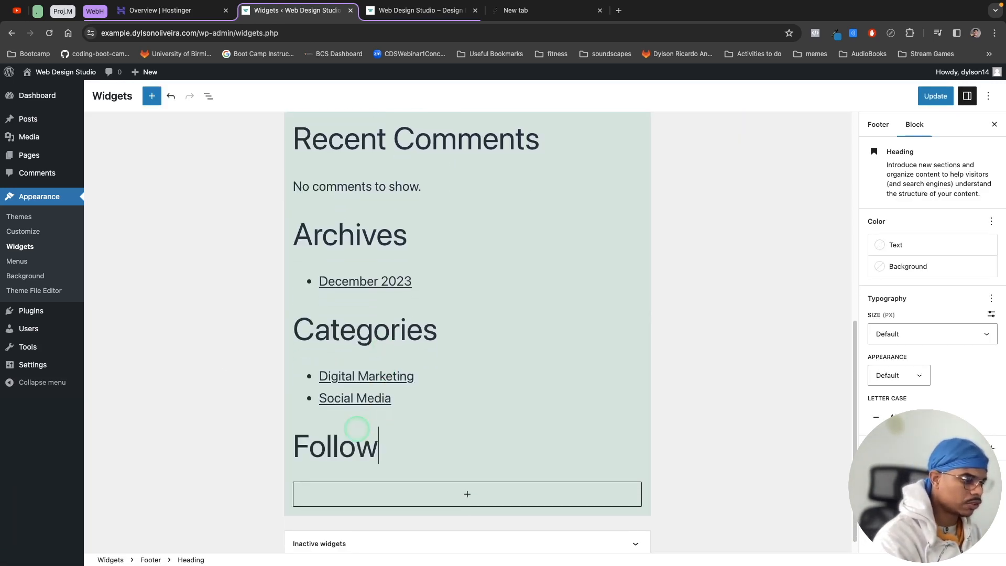
pyautogui.write(' our ')
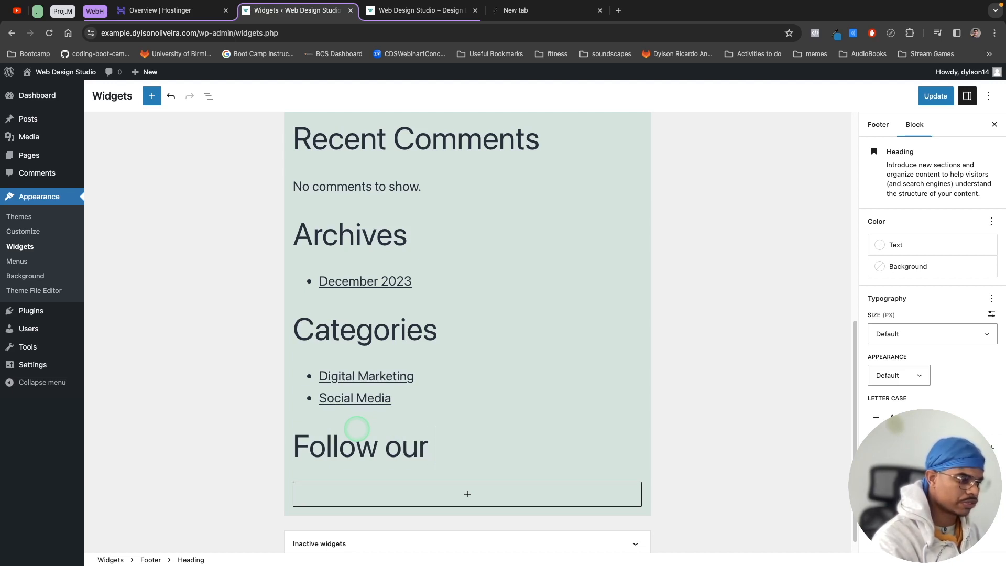
pyautogui.write('so')
pyautogui.press('BackSpace')
pyautogui.press('BackSpace')
pyautogui.press('BackSpace')
pyautogui.press('BackSpace')
pyautogui.press('BackSpace')
pyautogui.press('BackSpace')
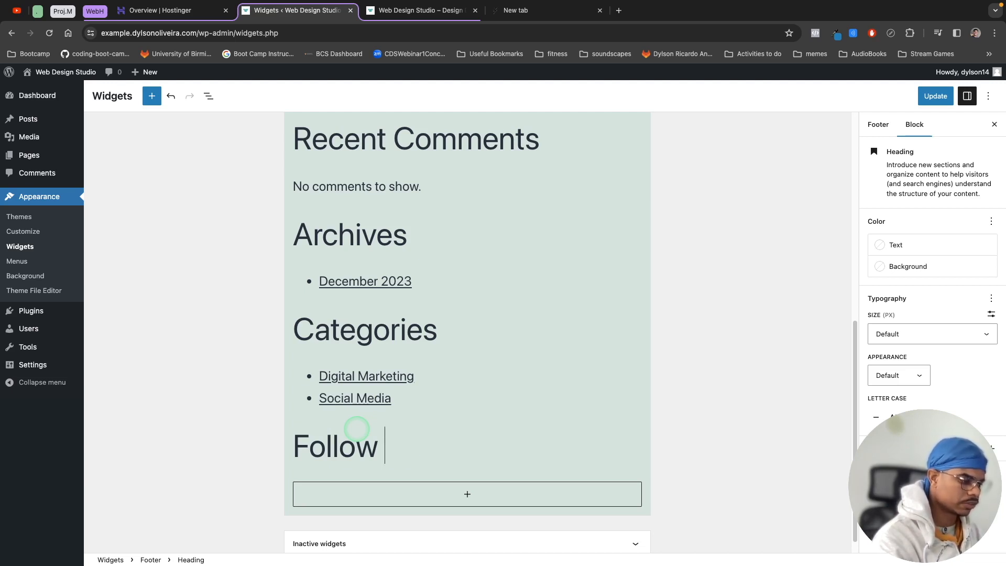
pyautogui.write('Our S')
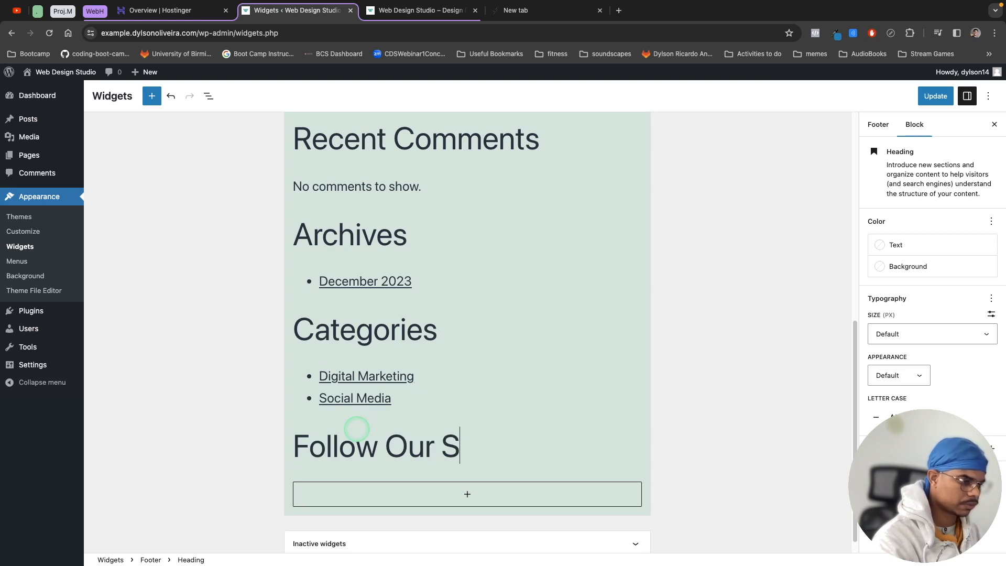
pyautogui.write('ocials')
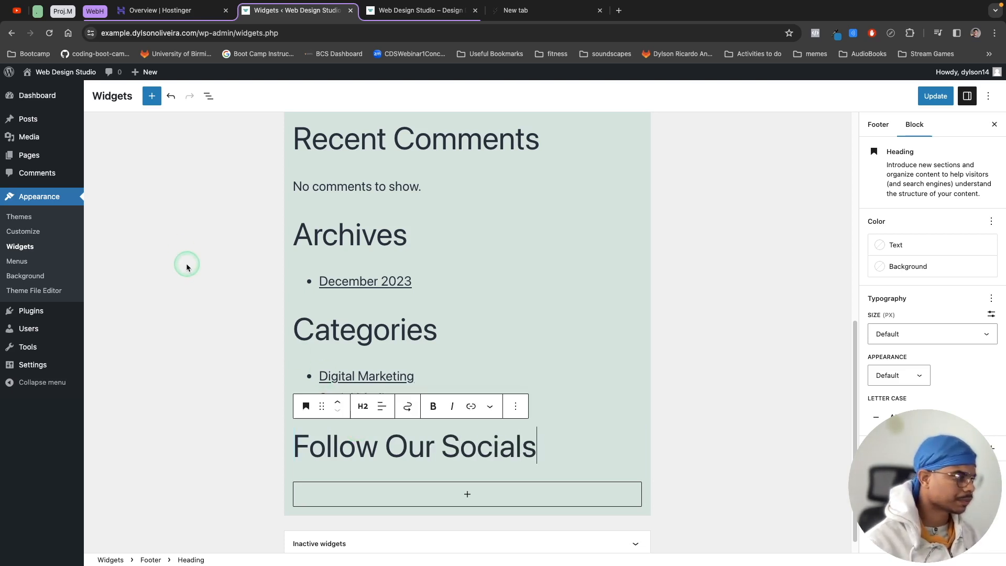
# - Insert a Social Icons block below the "Follow Our Socials" heading and add a Facebook icon linked to facebook.com
pyautogui.click(151, 98)
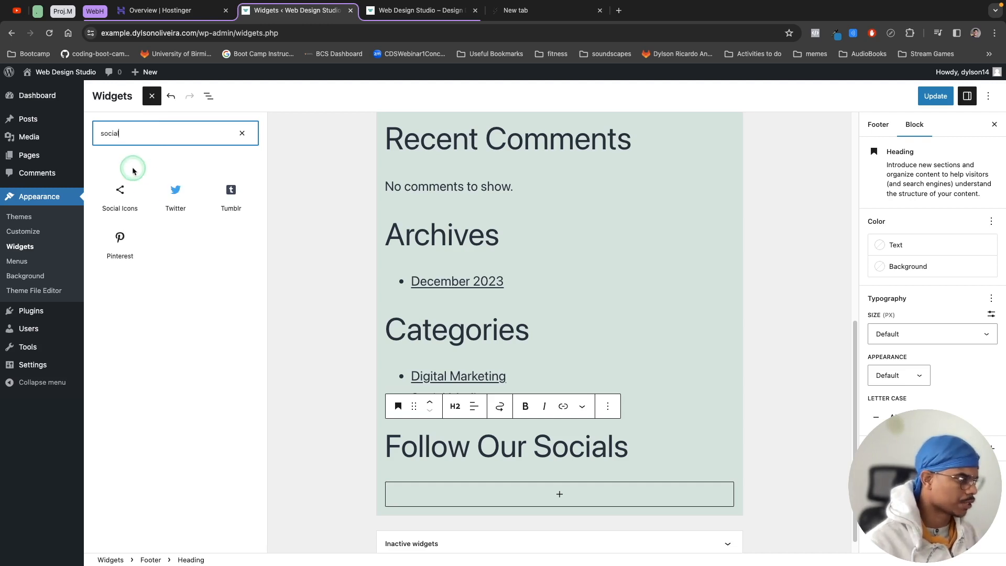
pyautogui.moveTo(120, 196); pyautogui.dragTo(524, 487)
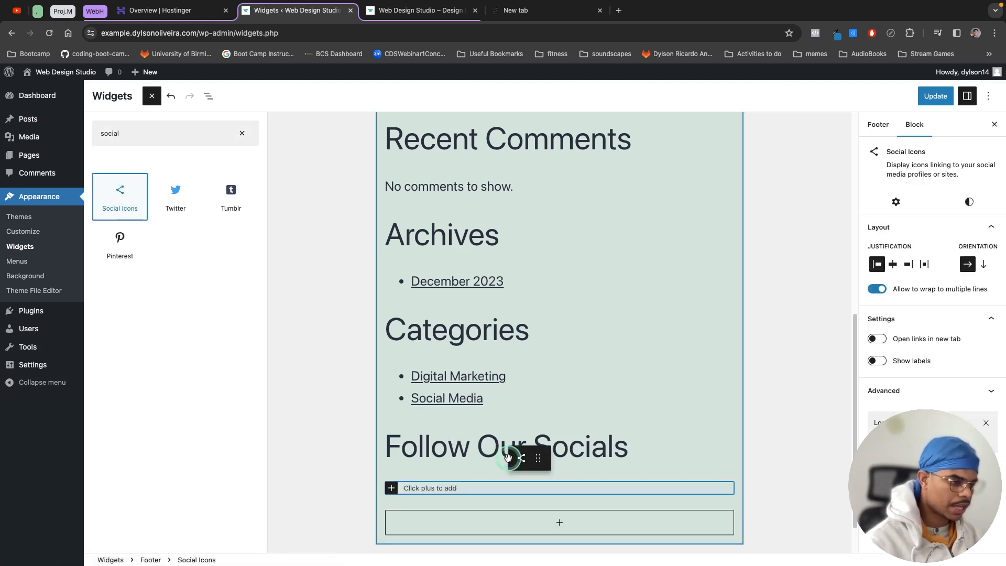
pyautogui.click(299, 488)
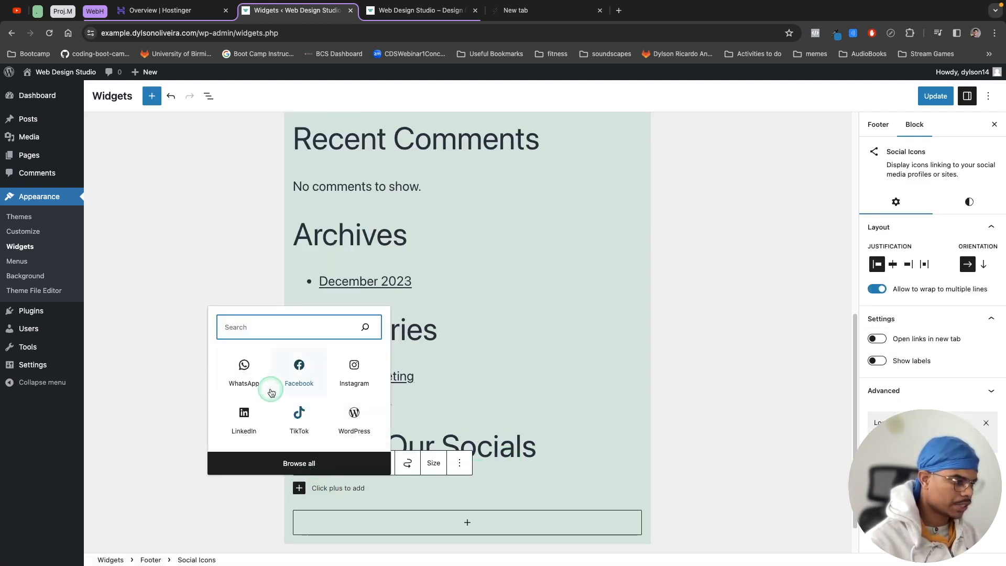
pyautogui.click(302, 369)
pyautogui.click(302, 492)
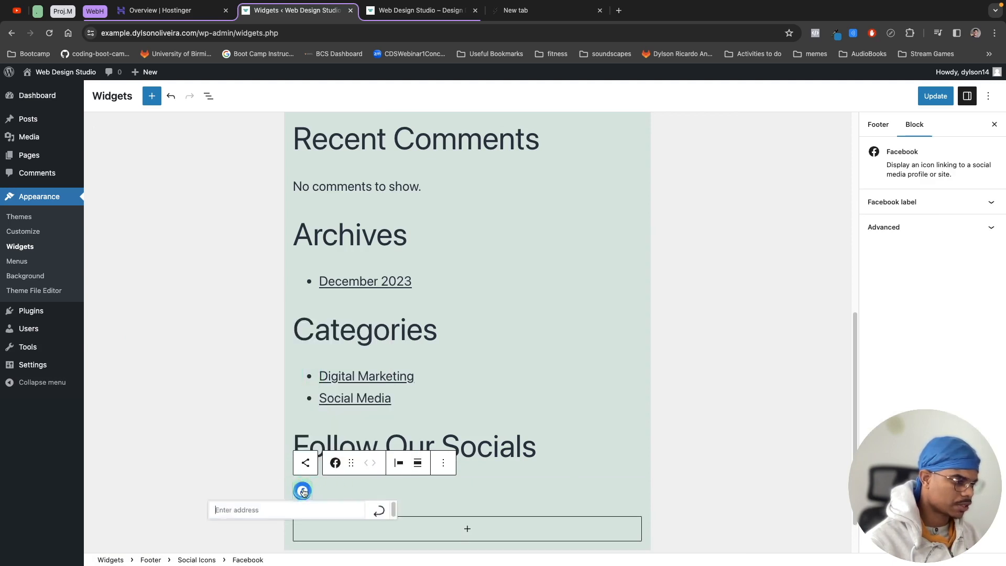
pyautogui.write('facebo')
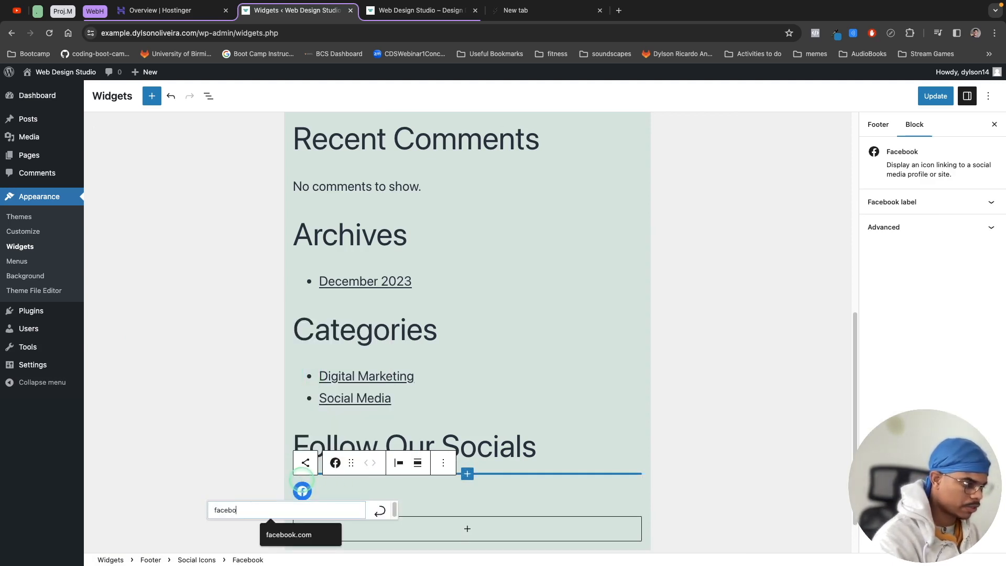
pyautogui.write('ok.com')
pyautogui.press('Return')
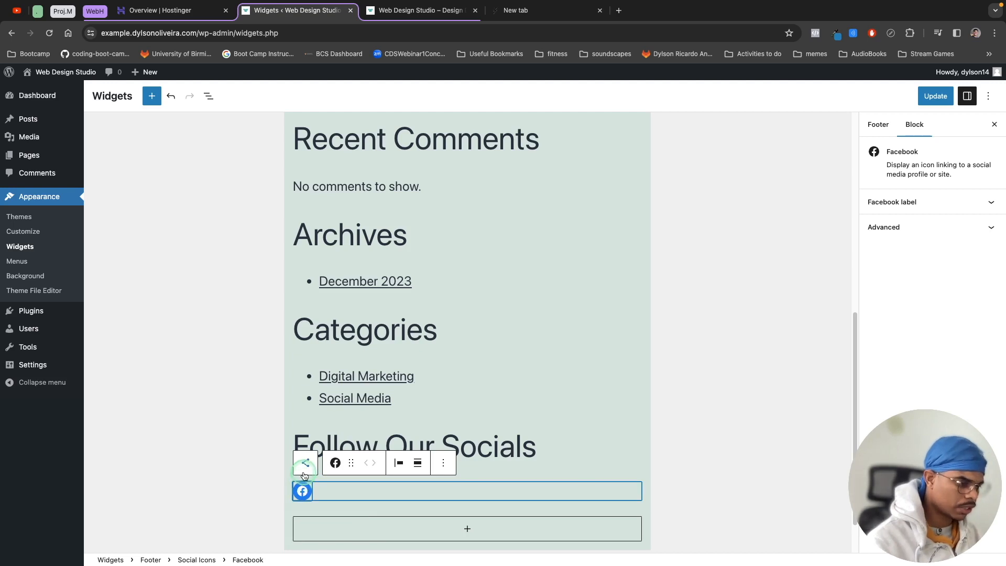
# - Add an Instagram icon after the Facebook icon and link it to instagram.com
pyautogui.click(324, 492)
pyautogui.click(326, 491)
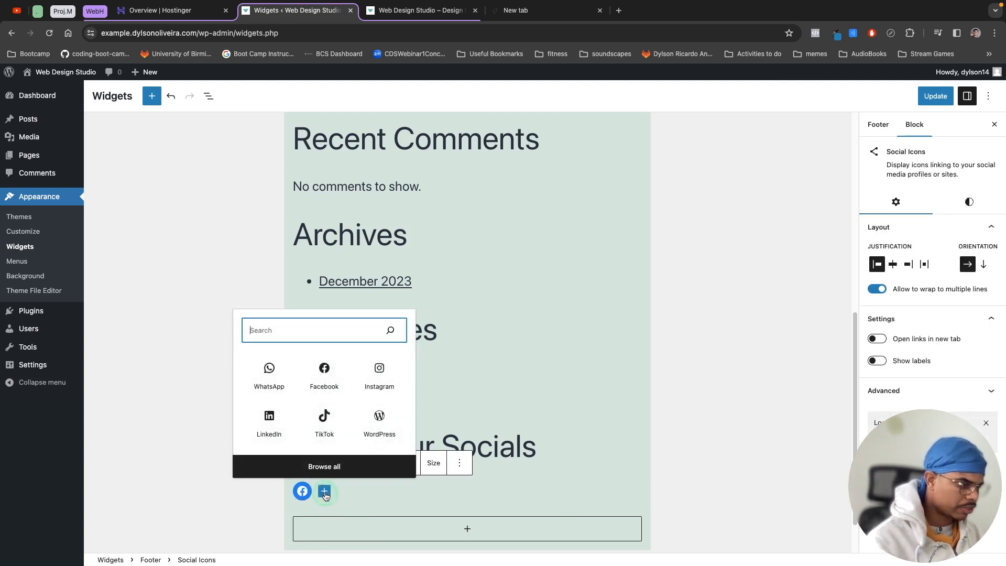
pyautogui.click(378, 375)
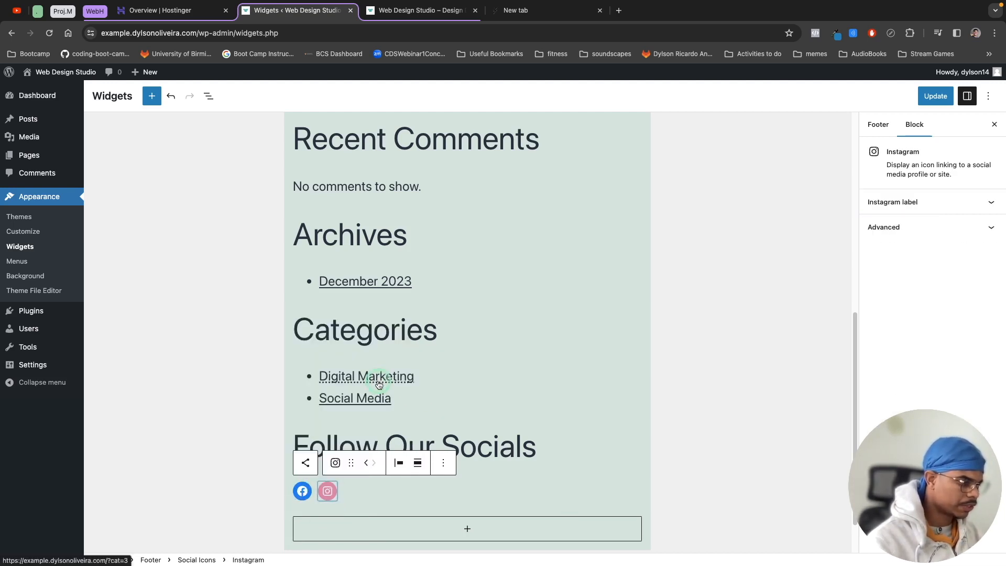
pyautogui.click(328, 490)
pyautogui.write('in')
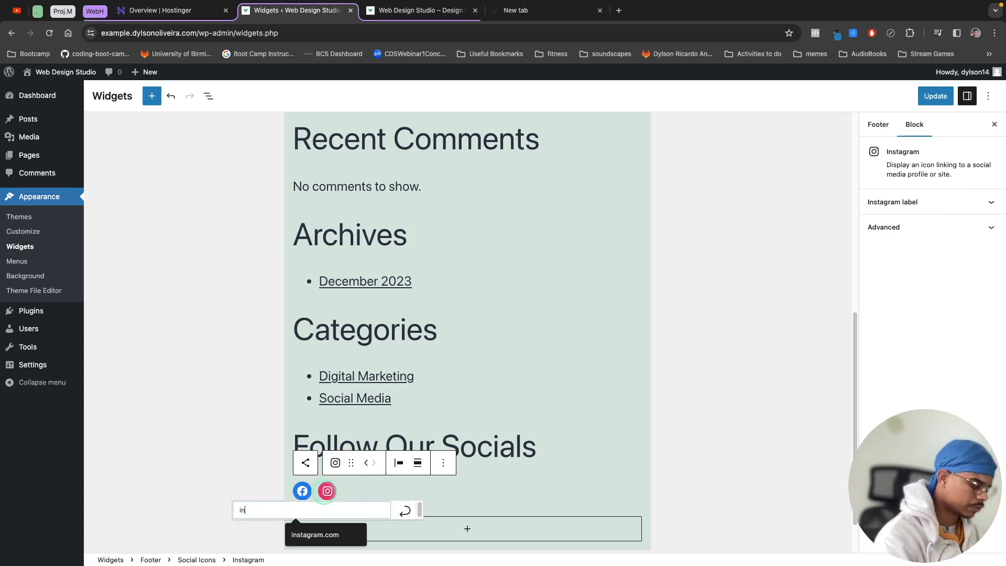
pyautogui.write('stagram')
pyautogui.press('Return')
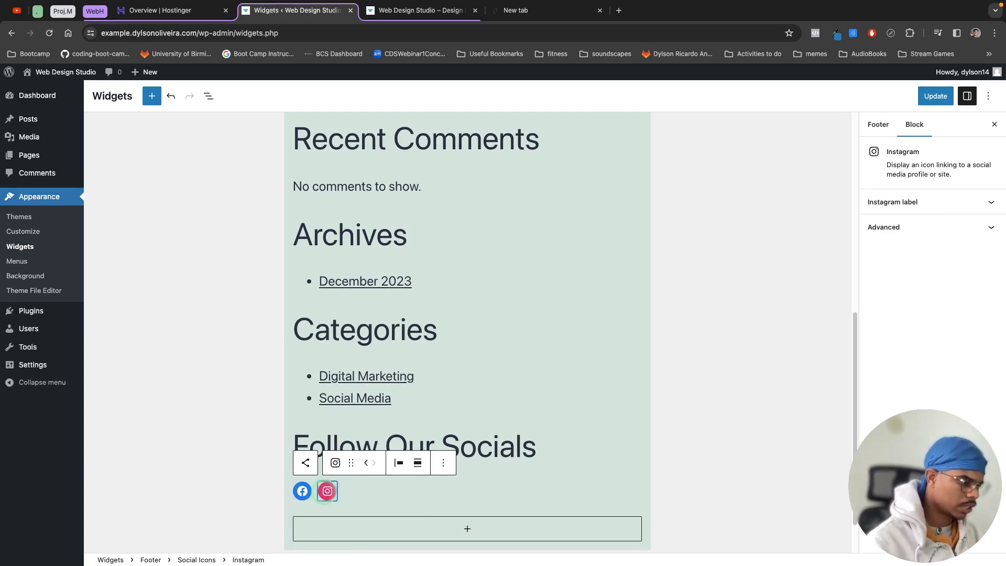
# - Add a WhatsApp icon after the Instagram icon and link it to whatsapp.com
pyautogui.click(354, 495)
pyautogui.click(350, 490)
pyautogui.click(294, 373)
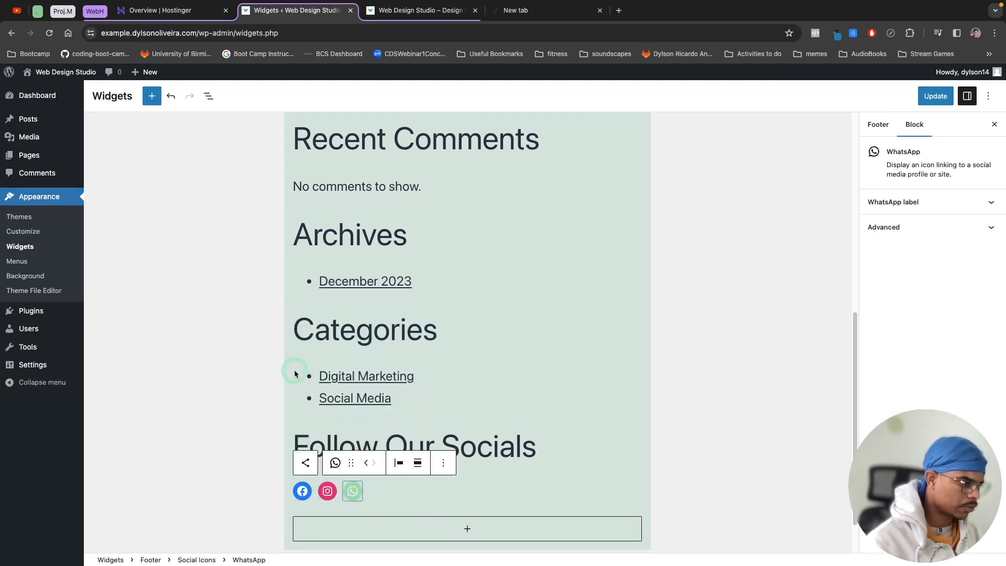
pyautogui.click(352, 491)
pyautogui.write('whatsapp.com')
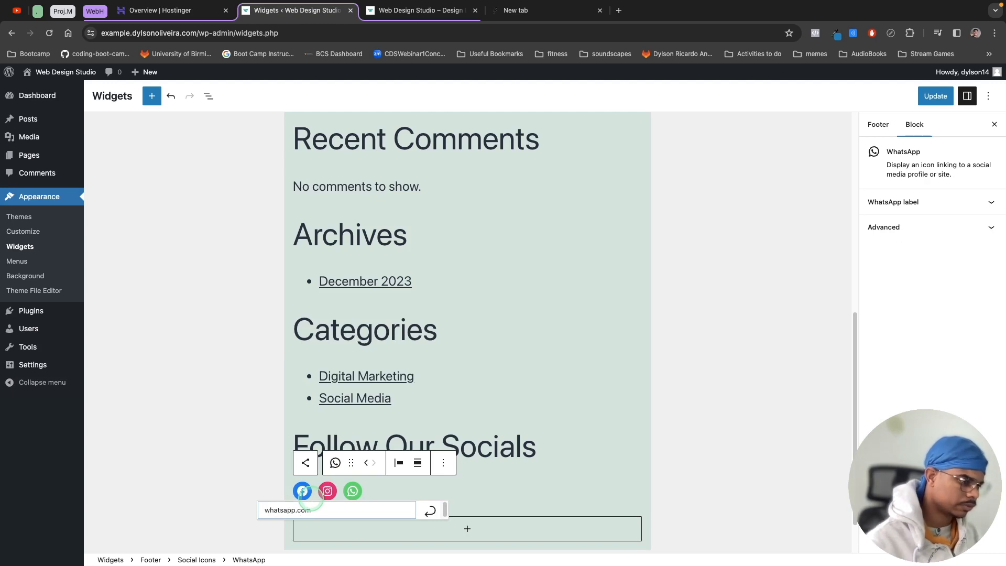
pyautogui.click(351, 490)
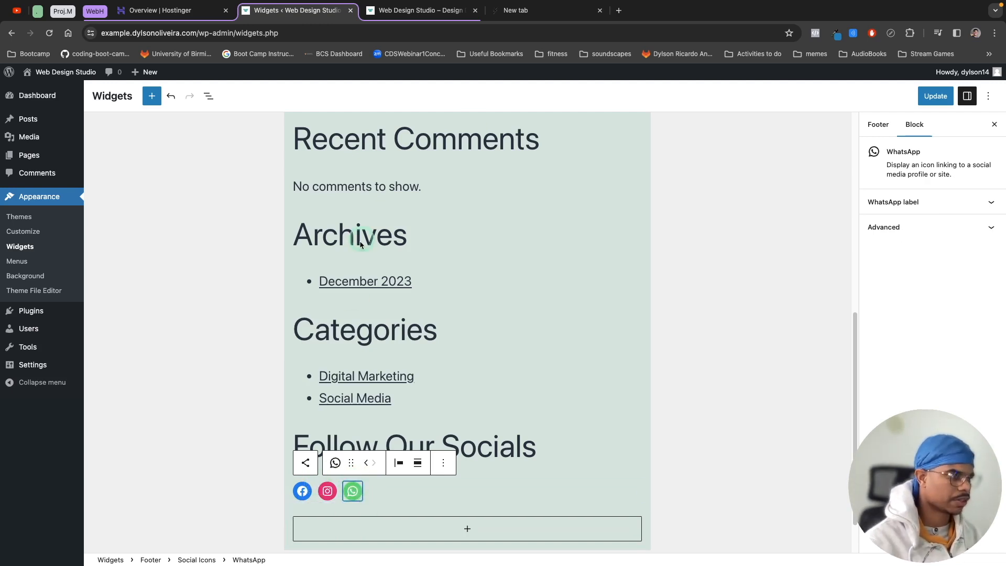
pyautogui.click(565, 277)
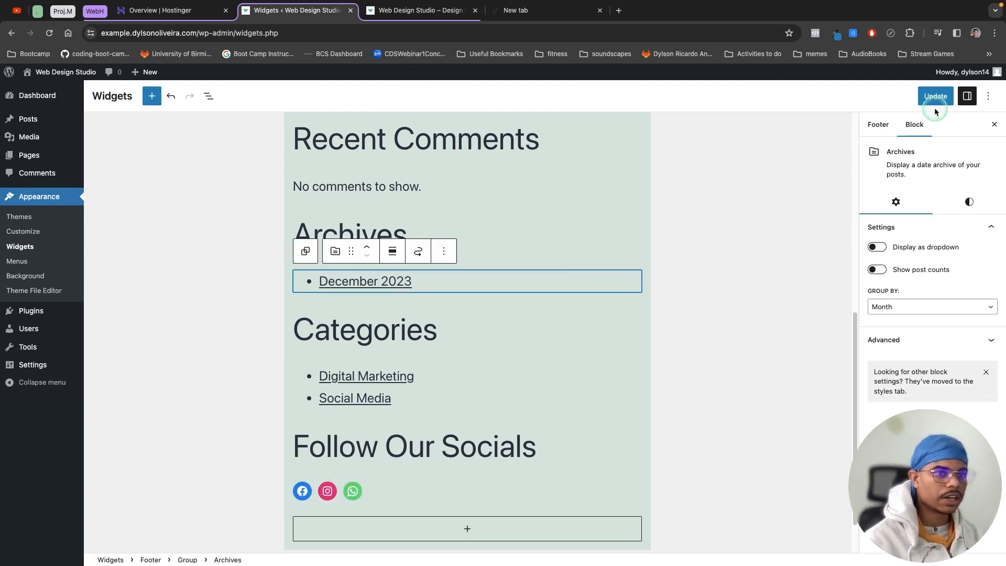
# - Compare the live site's footer with the widget editor, update the widgets and reload the live site
pyautogui.click(398, 10)
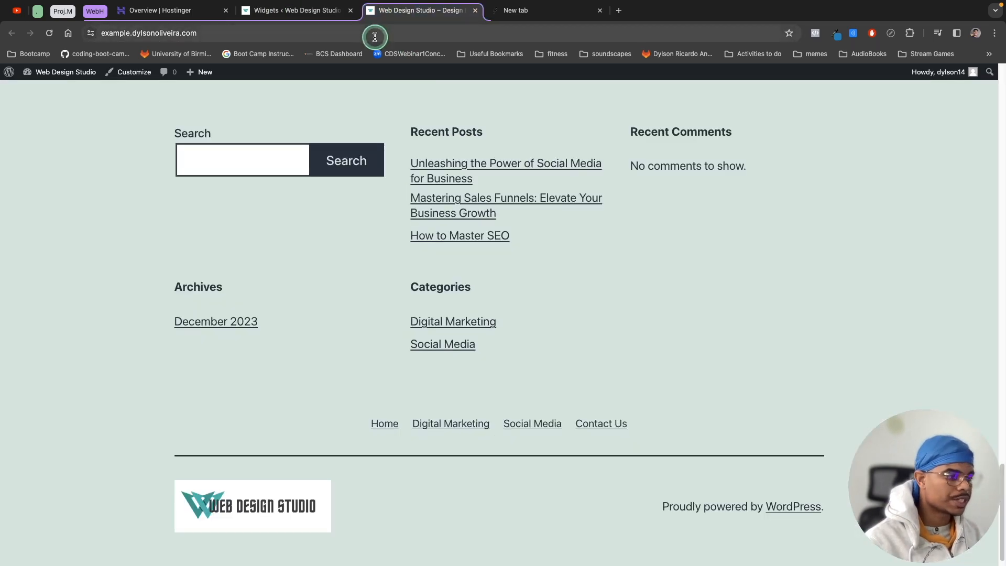
pyautogui.scroll(2, 459, 131)
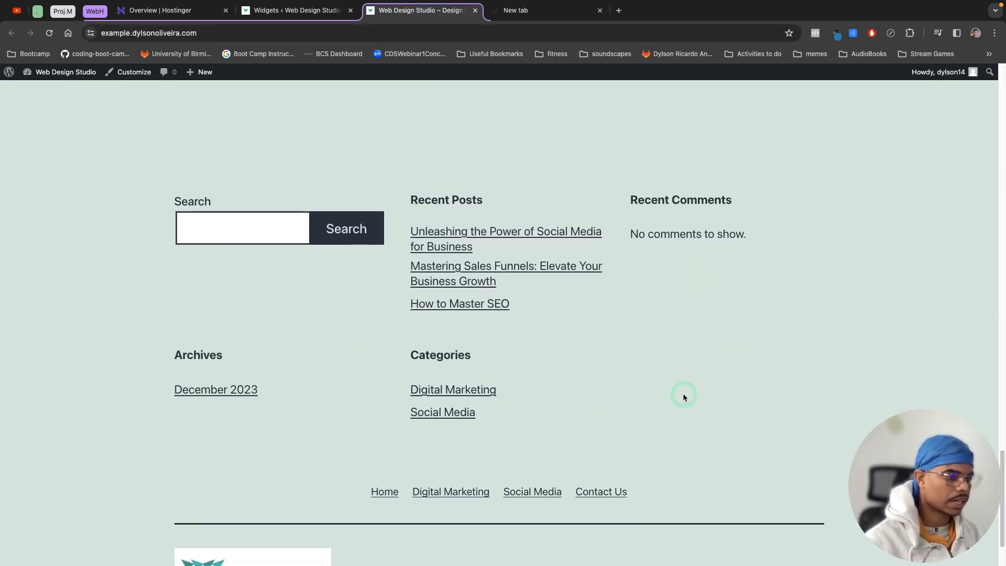
pyautogui.click(291, 10)
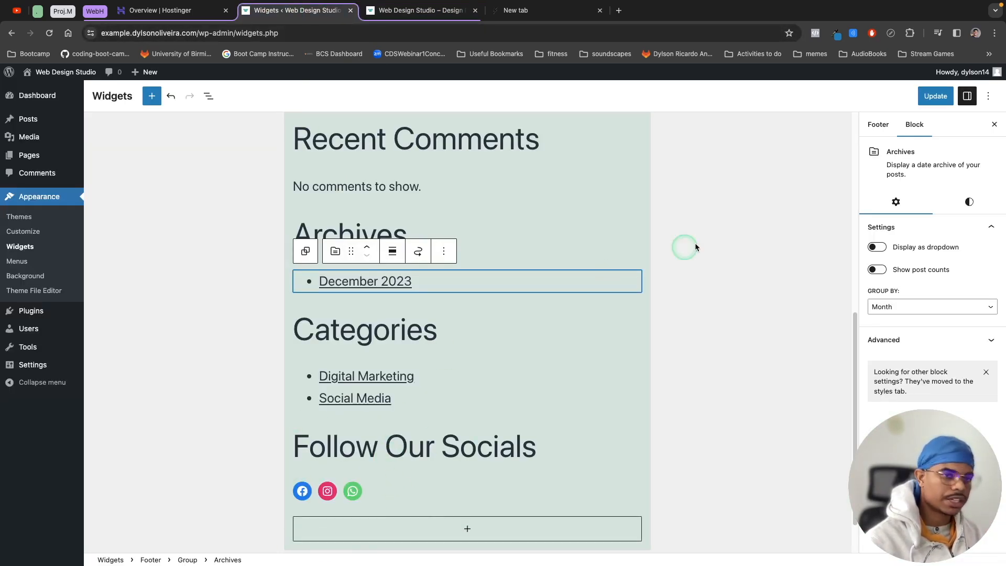
pyautogui.click(938, 97)
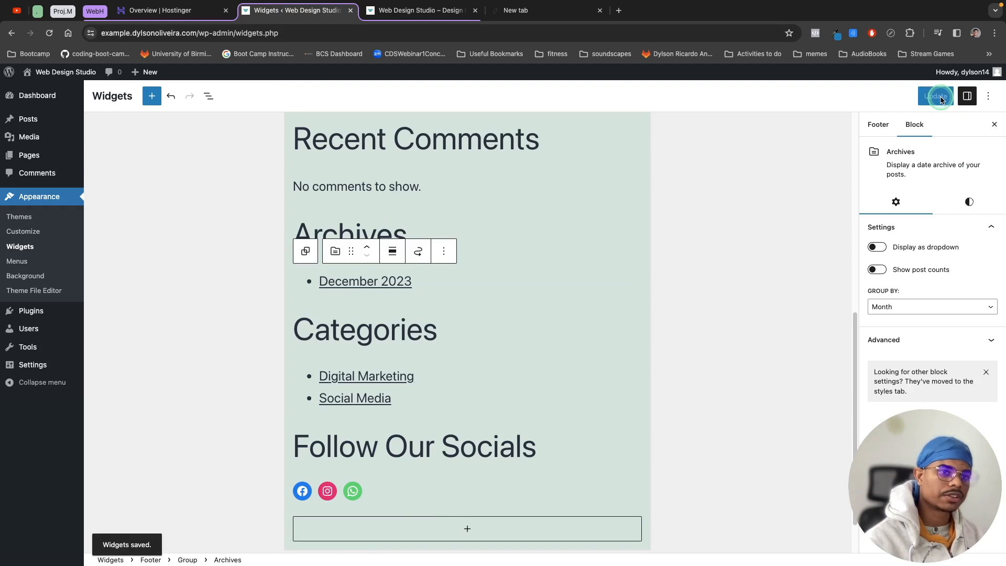
pyautogui.click(737, 273)
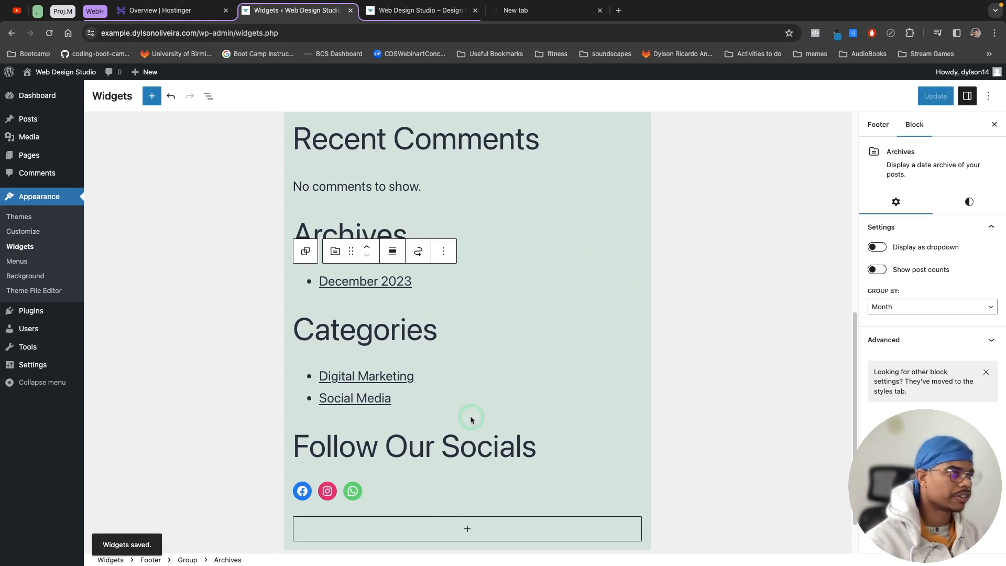
pyautogui.click(389, 11)
pyautogui.click(49, 33)
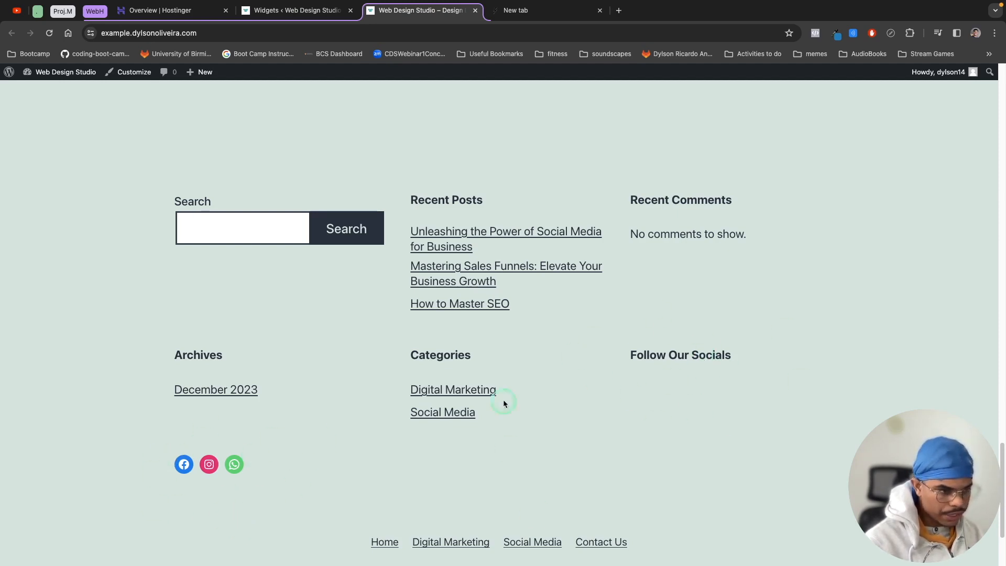
# - Combine the "Follow Our Socials" heading and the Social Icons block in the Footer area into one group
pyautogui.click(309, 12)
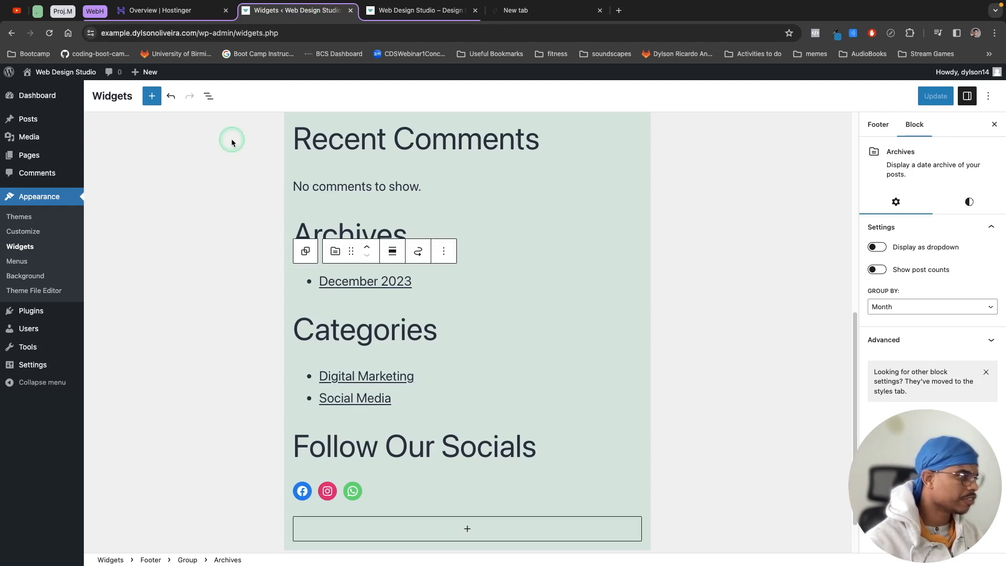
pyautogui.click(208, 96)
pyautogui.click(99, 229)
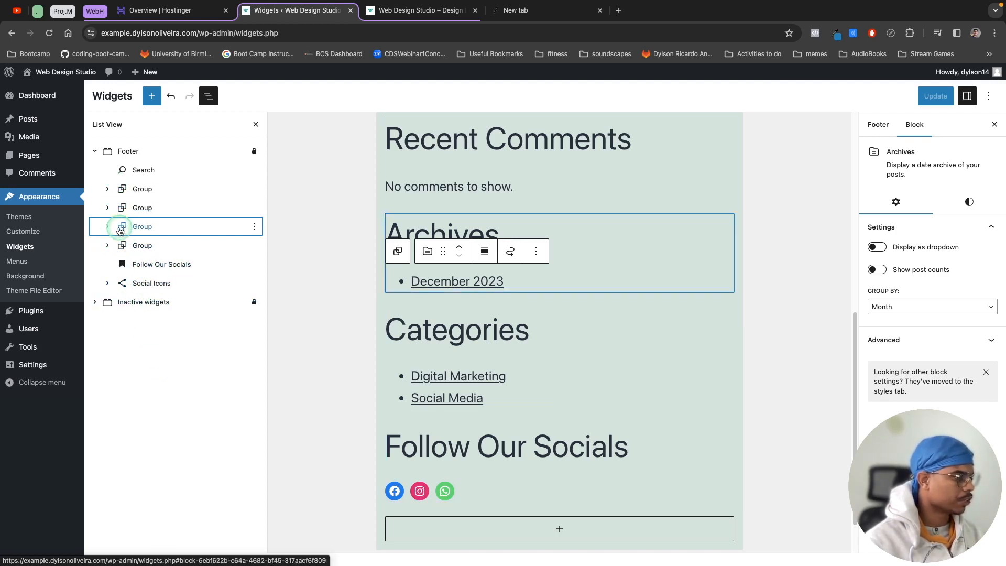
pyautogui.click(204, 268)
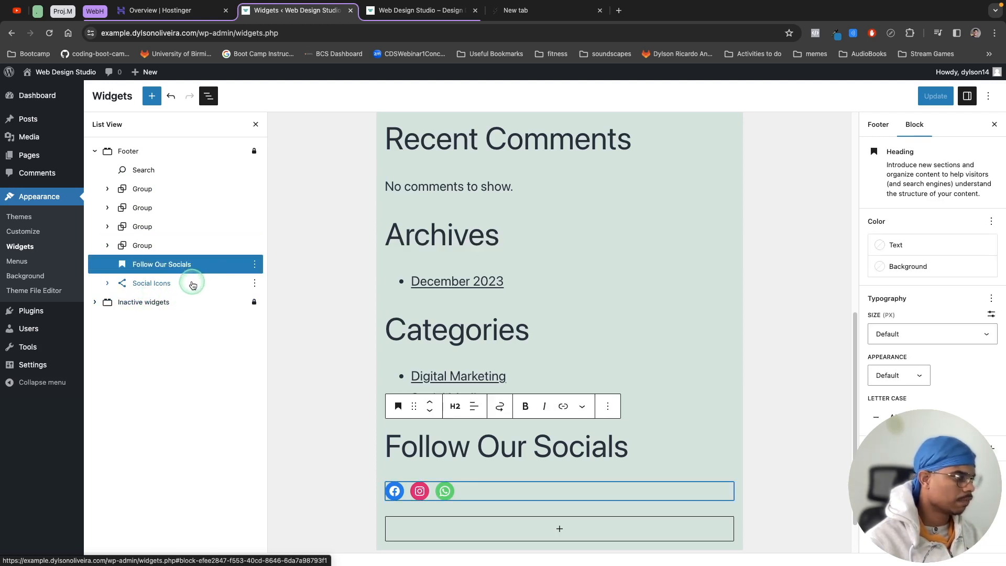
pyautogui.keyDown('shift'); pyautogui.click(192, 284); pyautogui.keyUp('shift')
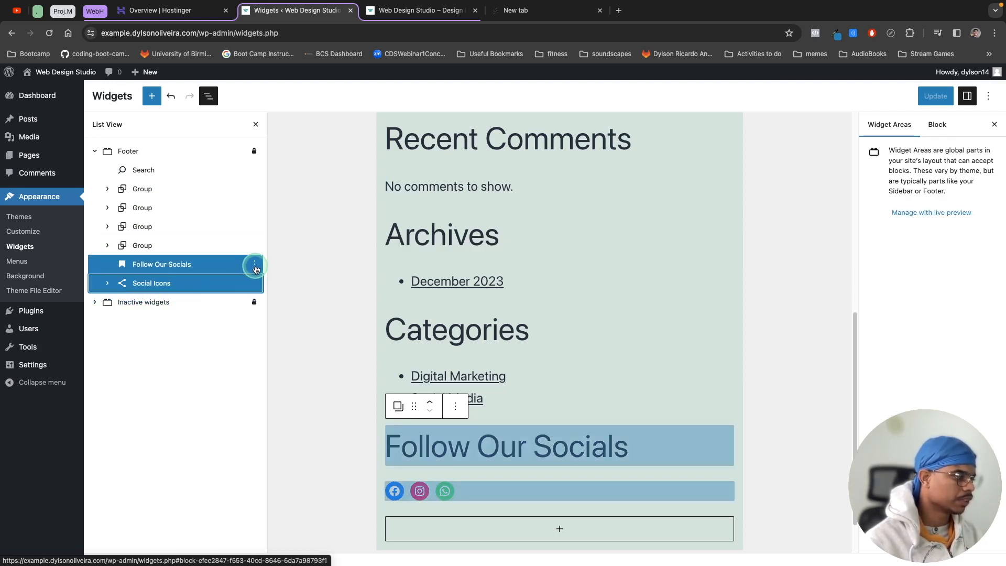
pyautogui.click(254, 283)
pyautogui.click(269, 441)
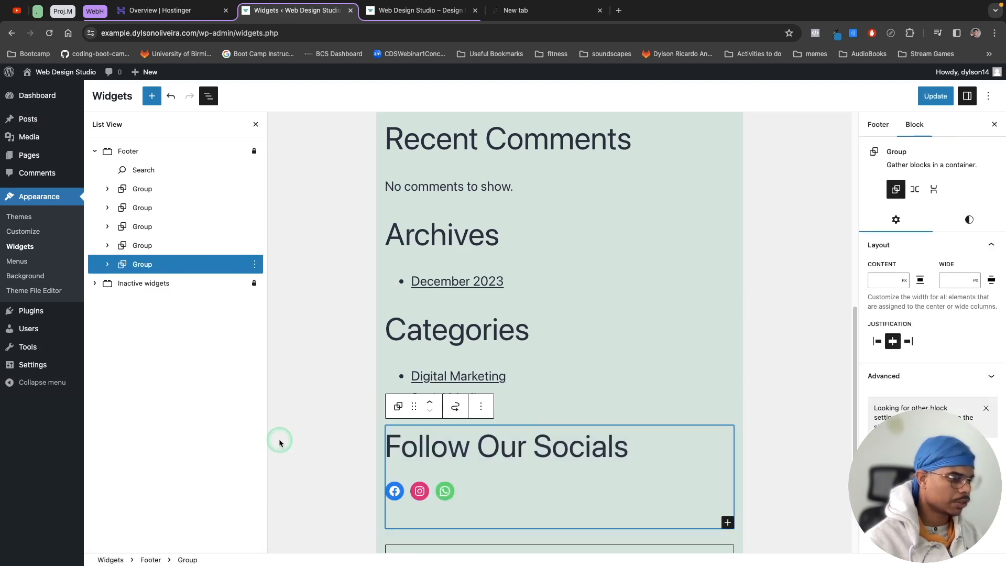
# - Rename the group holding the socials heading and icons as "Follow Us"
pyautogui.click(320, 398)
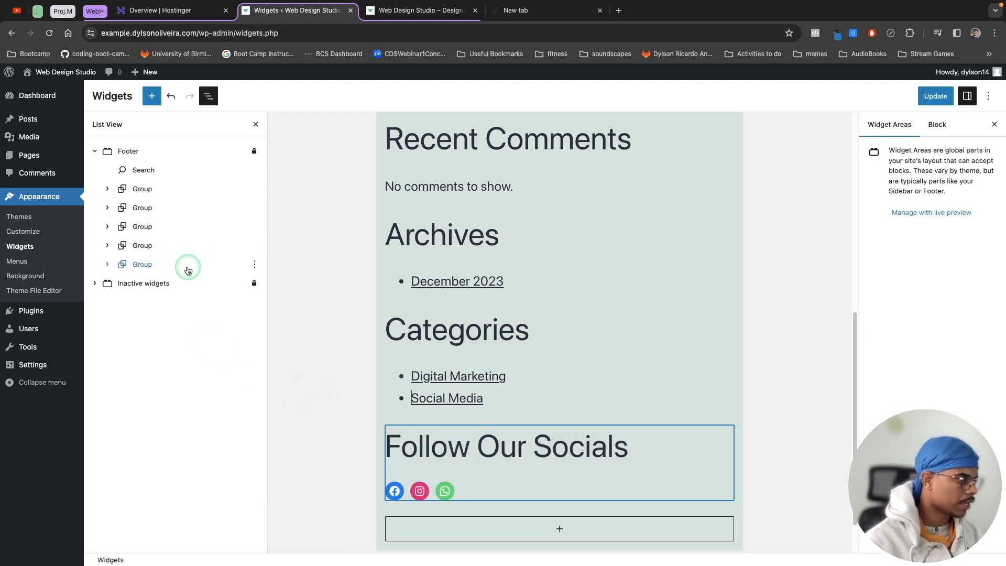
pyautogui.click(254, 265)
pyautogui.click(277, 479)
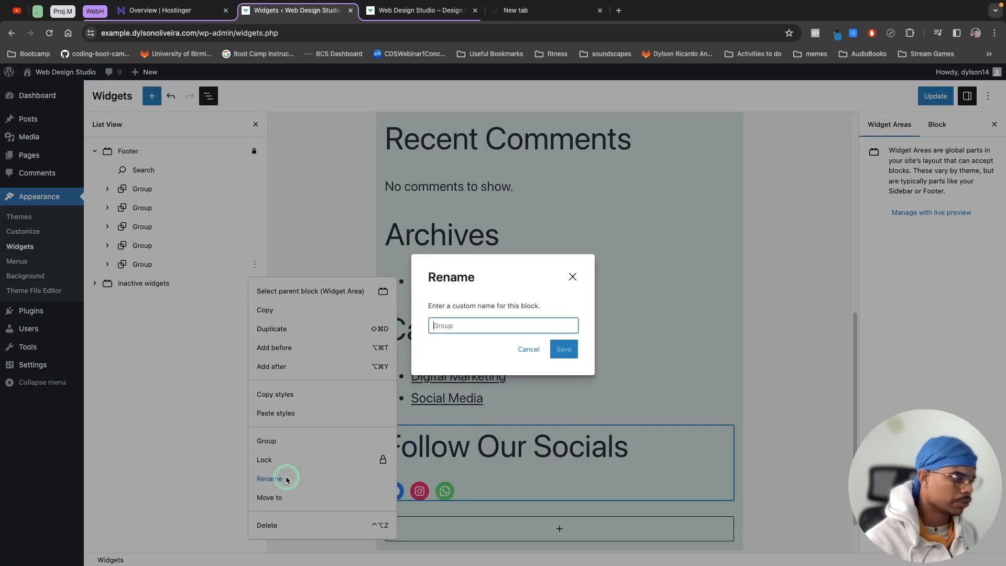
pyautogui.click(448, 327)
pyautogui.write('F')
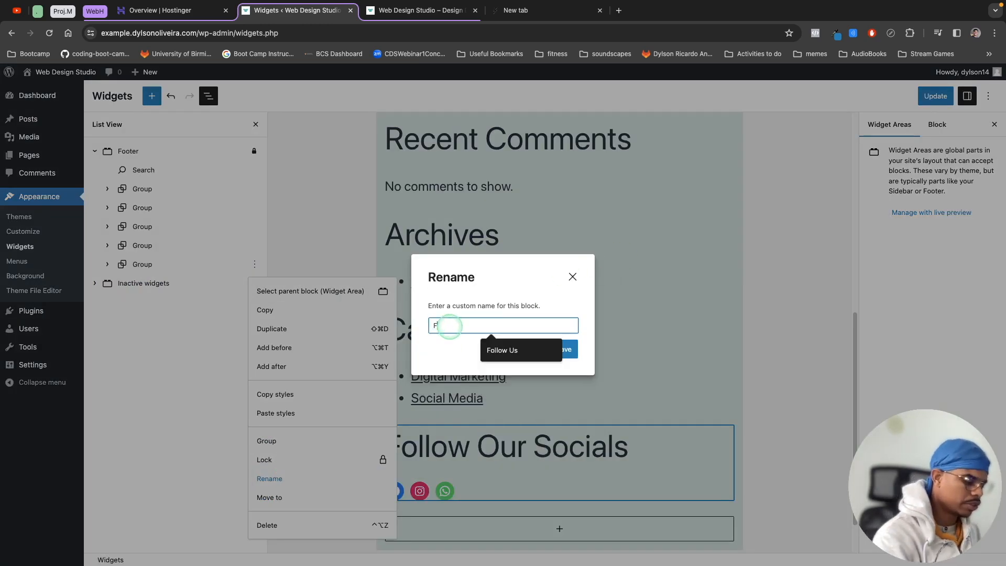
pyautogui.write('ollow Us')
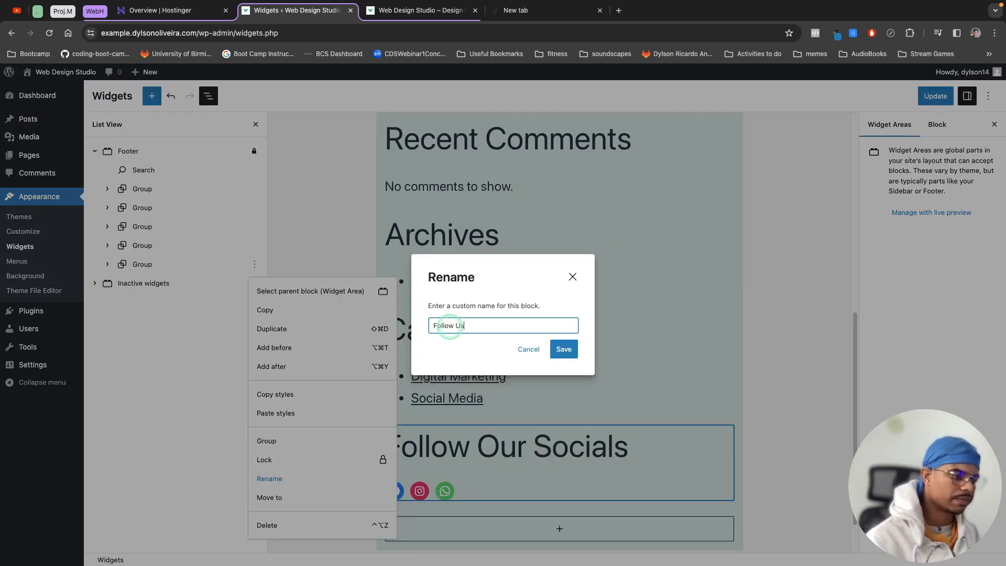
pyautogui.click(568, 352)
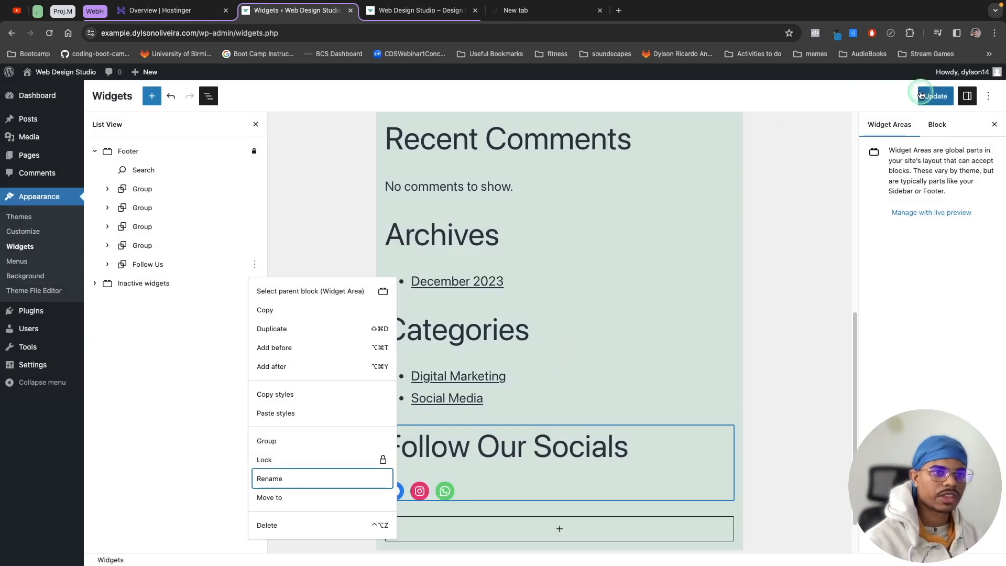
# - Save the grouped footer widgets and refresh the live site to check the socials column
pyautogui.click(936, 96)
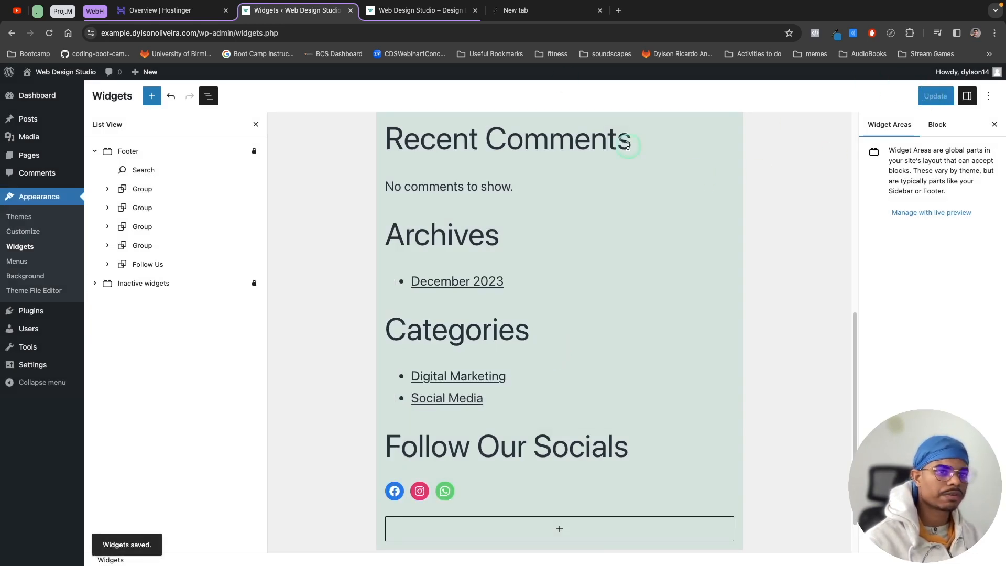
pyautogui.click(428, 12)
pyautogui.click(49, 35)
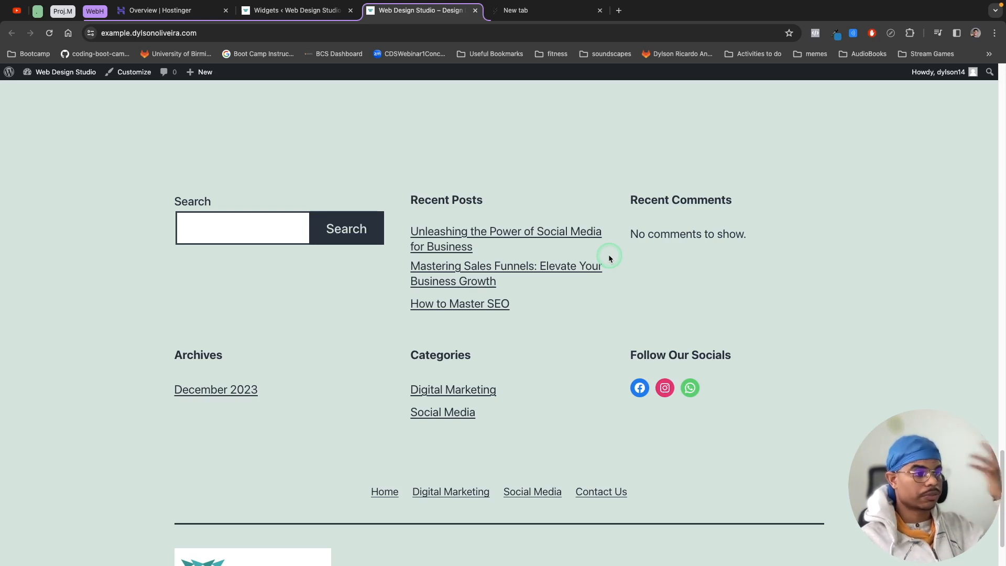
# - Examine the Footer widgets in the Twenty Twenty-One theme's Customizer and return to the Themes page
pyautogui.click(310, 13)
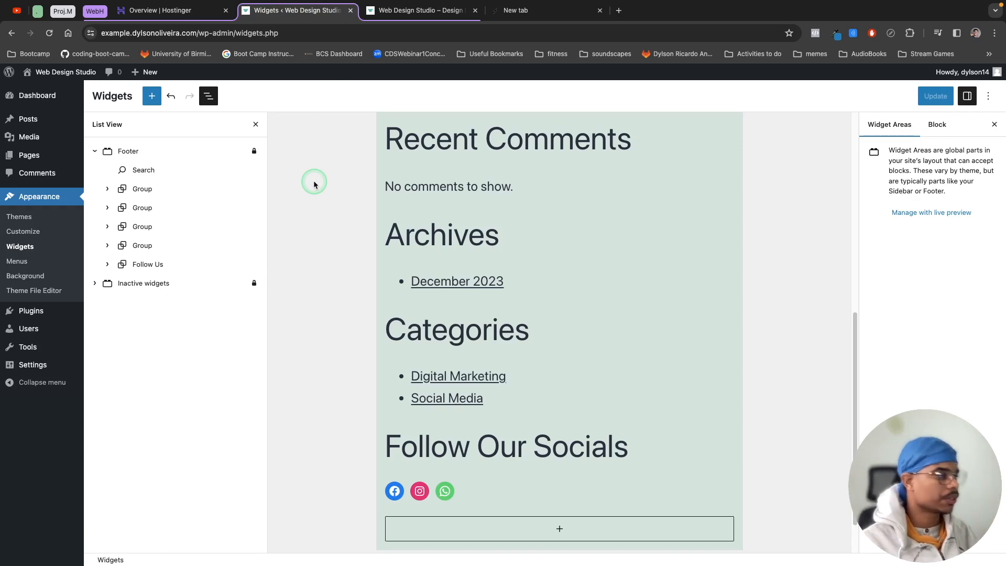
pyautogui.click(35, 218)
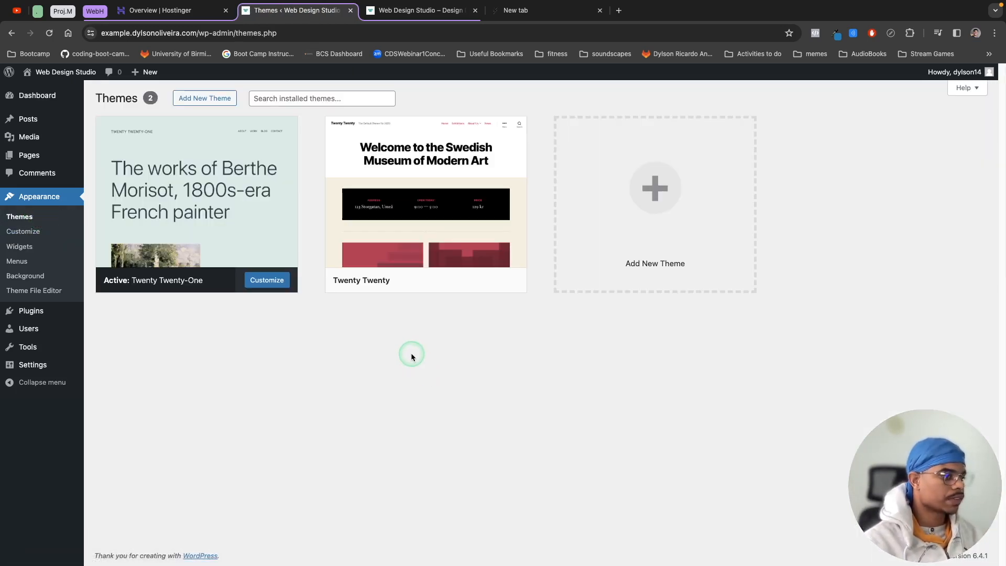
pyautogui.click(23, 232)
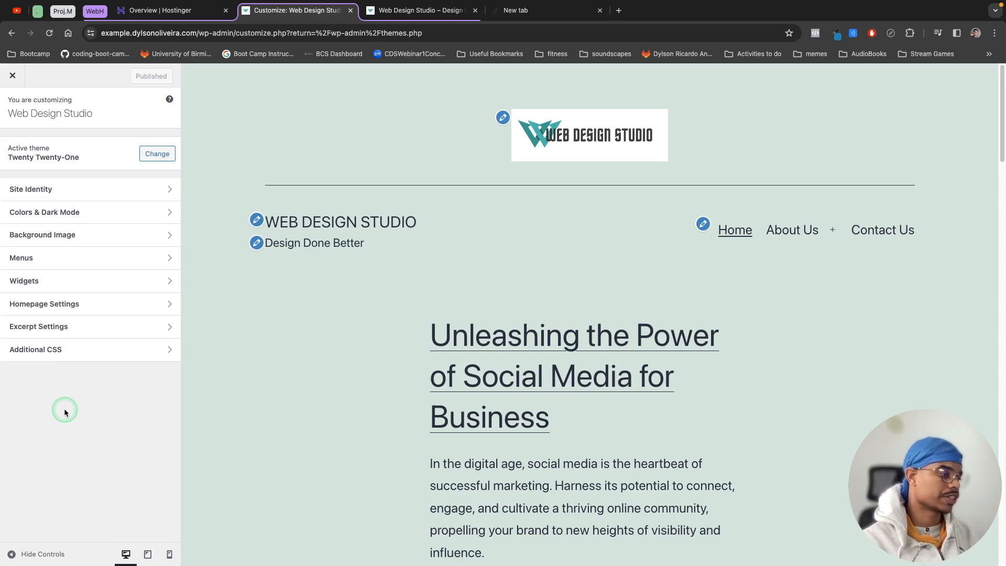
pyautogui.click(46, 278)
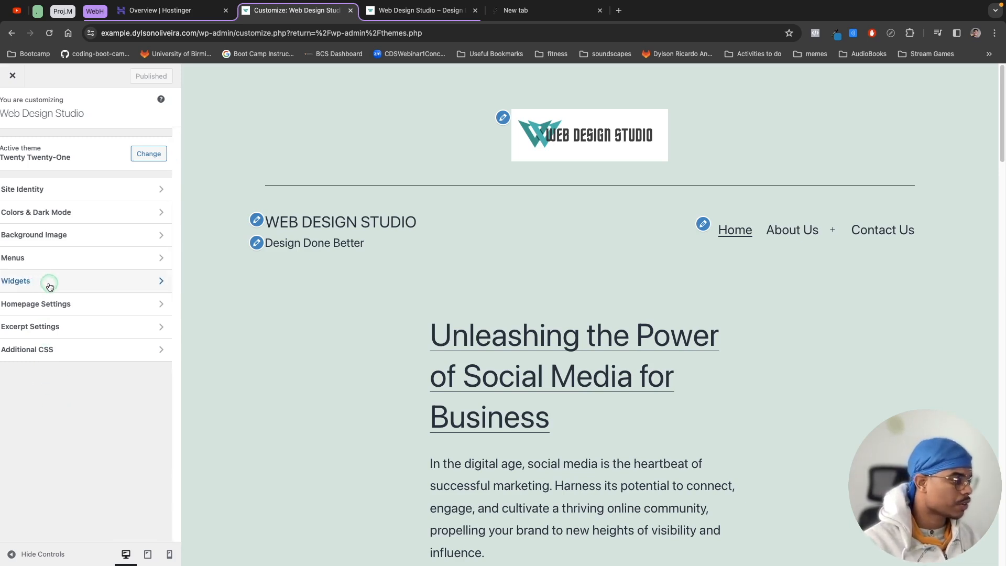
pyautogui.click(87, 361)
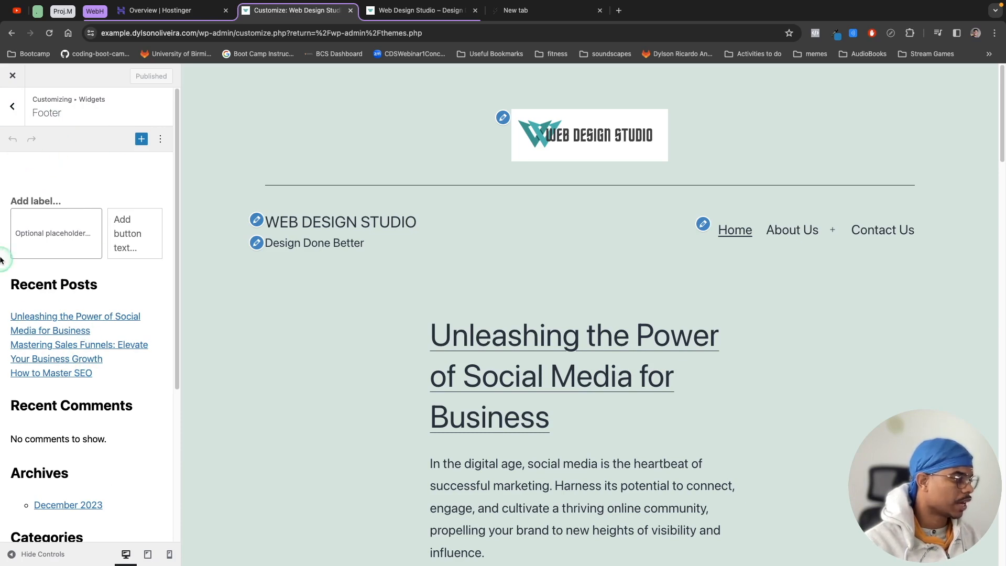
pyautogui.scroll(-3, 85, 360)
pyautogui.scroll(-3, 91, 399)
pyautogui.scroll(6, 32, 267)
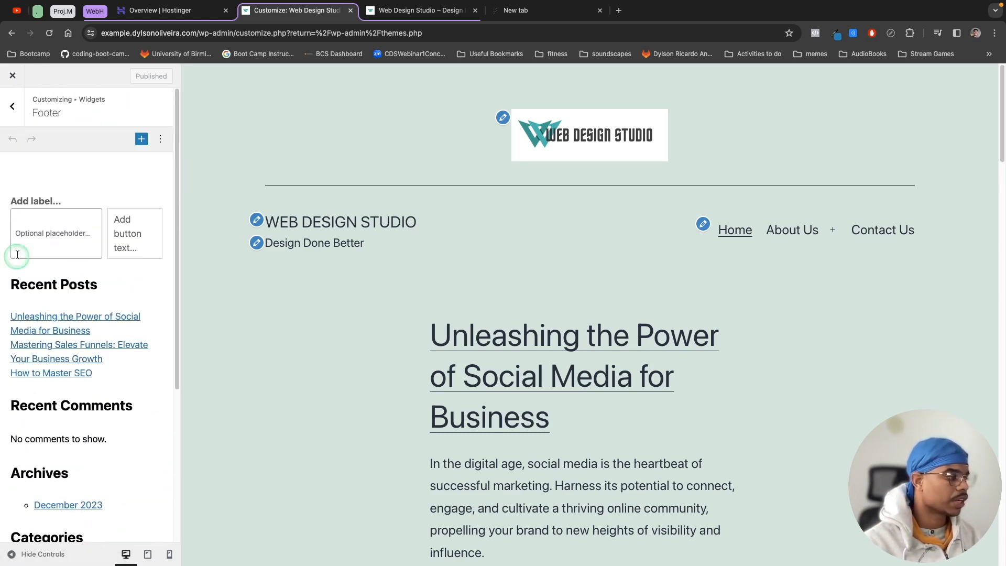
pyautogui.click(11, 106)
pyautogui.click(11, 104)
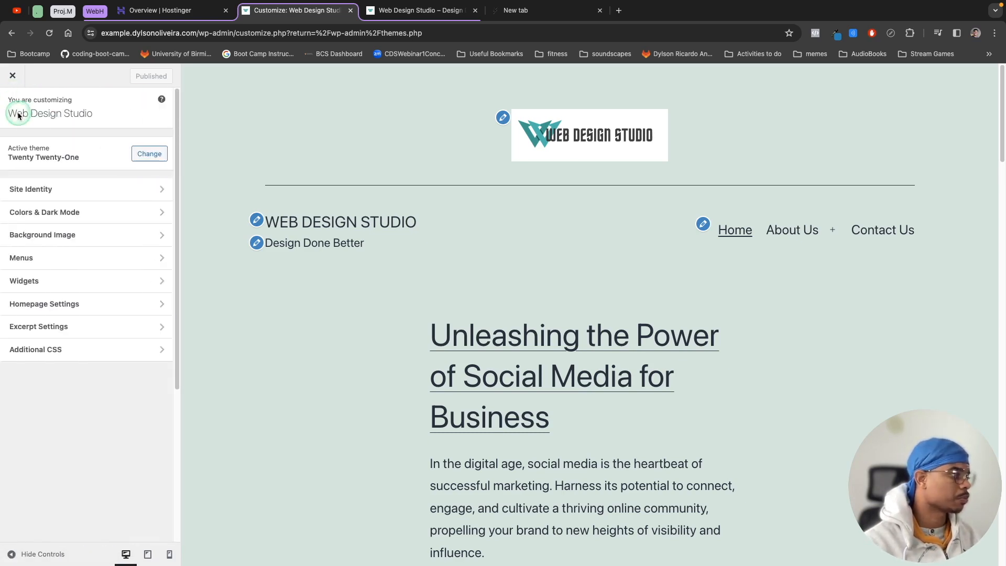
pyautogui.click(12, 75)
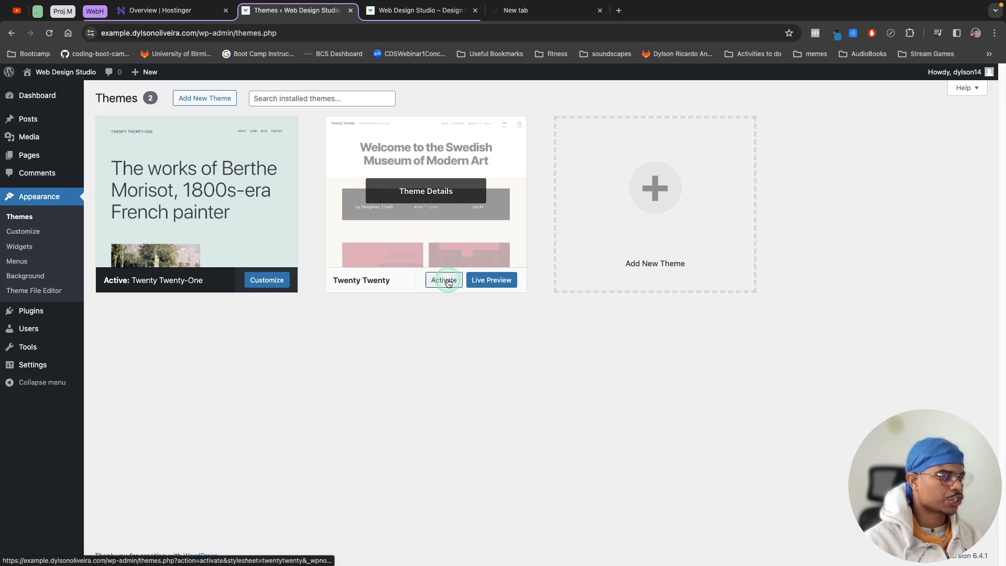
# - Activate the Twenty Twenty theme and reload the live site
pyautogui.click(444, 280)
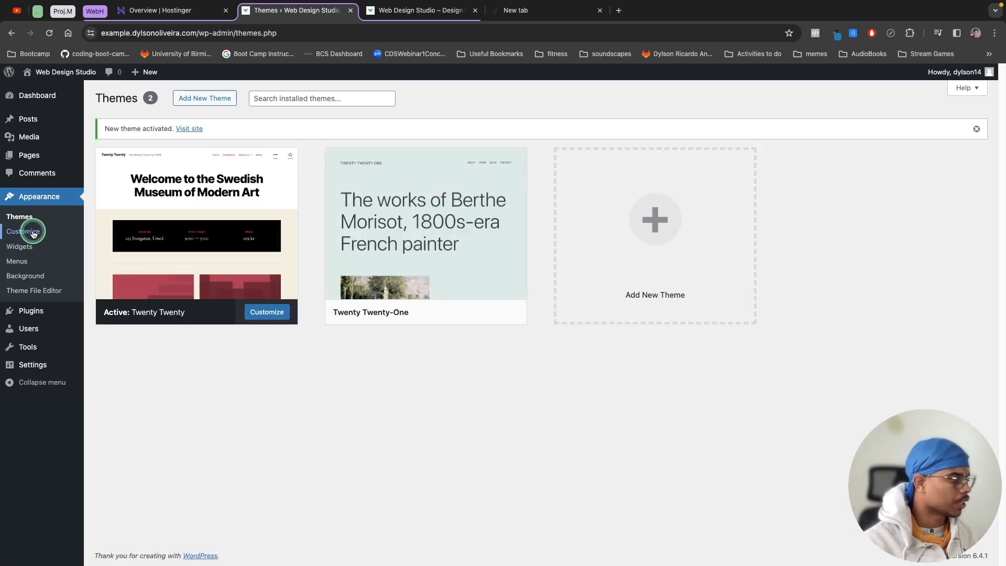
pyautogui.click(443, 11)
pyautogui.click(49, 32)
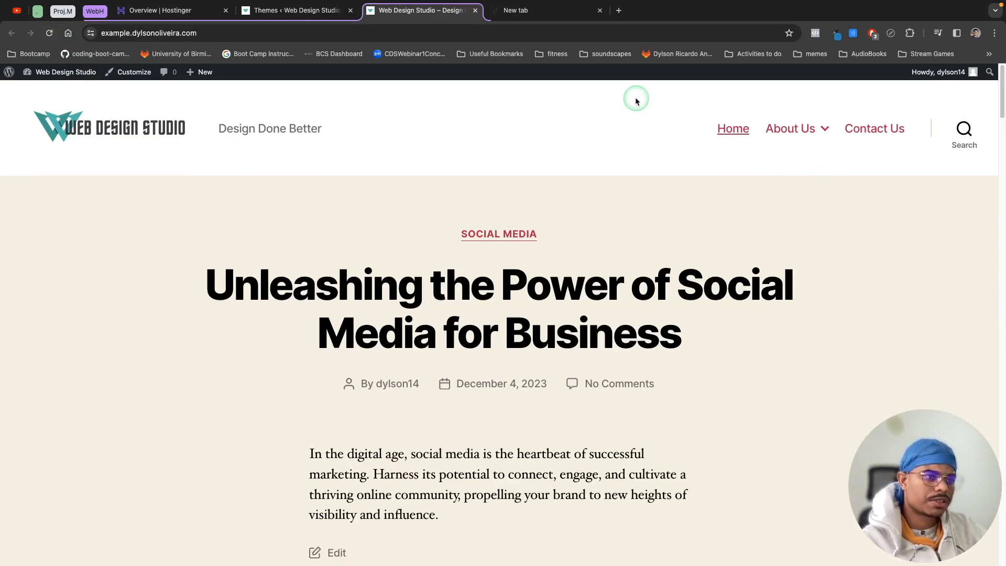
# - Examine the homepage in the new theme, from the About Us submenu through the posts to the footer widgets
pyautogui.moveTo(786, 128)
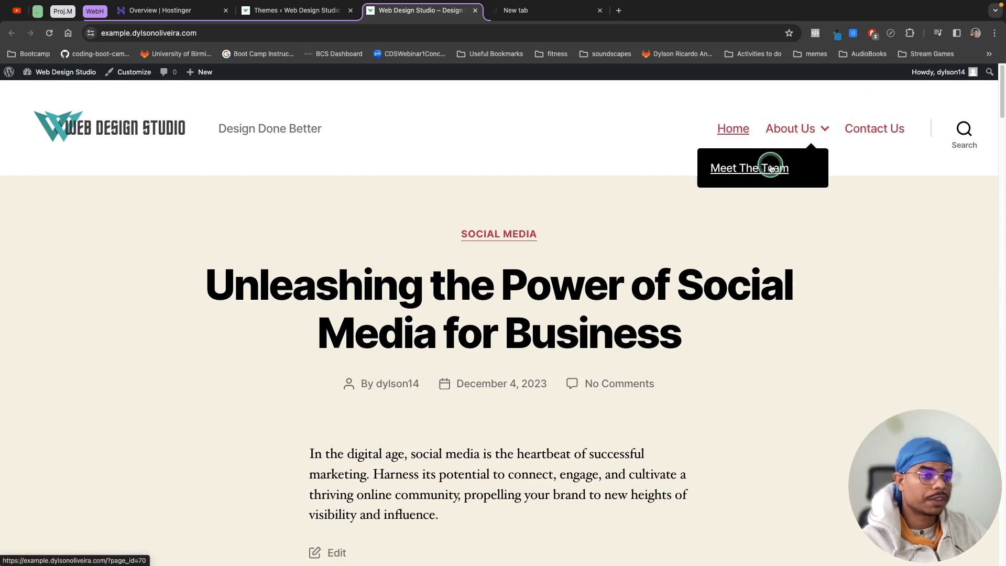
pyautogui.scroll(-5, 678, 216)
pyautogui.scroll(-10, 677, 217)
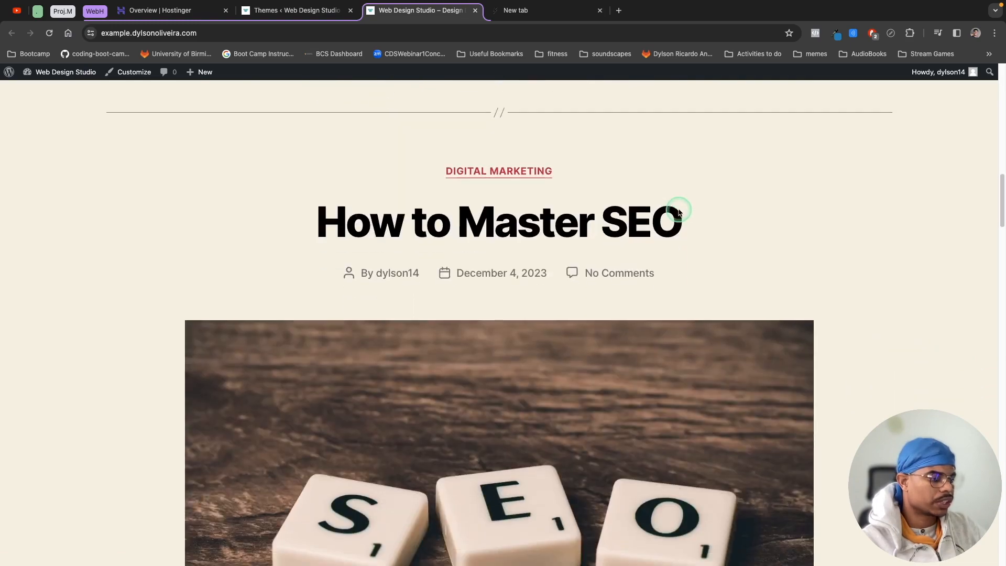
pyautogui.scroll(-6, 732, 199)
pyautogui.scroll(-20, 726, 219)
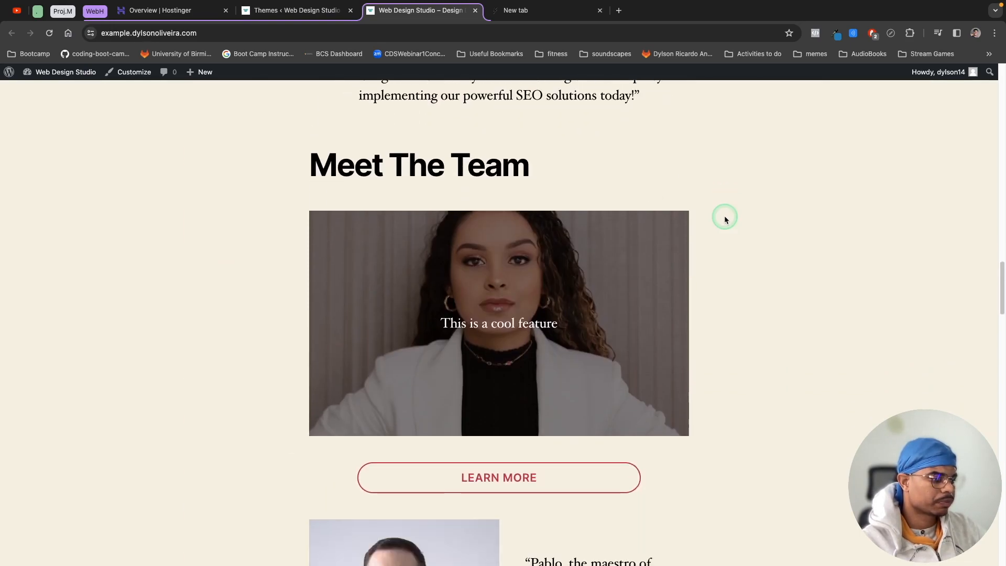
pyautogui.scroll(-12, 724, 215)
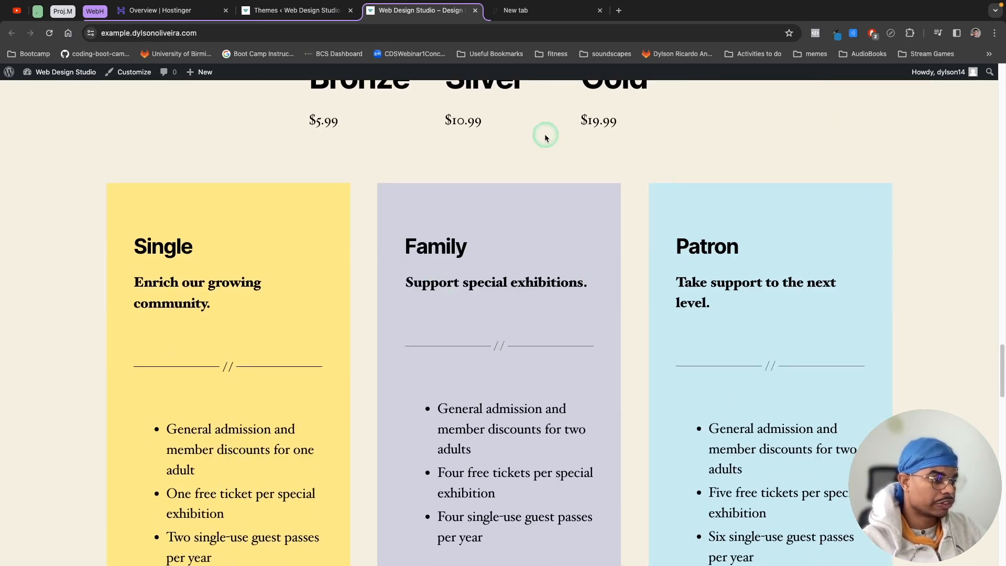
pyautogui.scroll(-6, 574, 287)
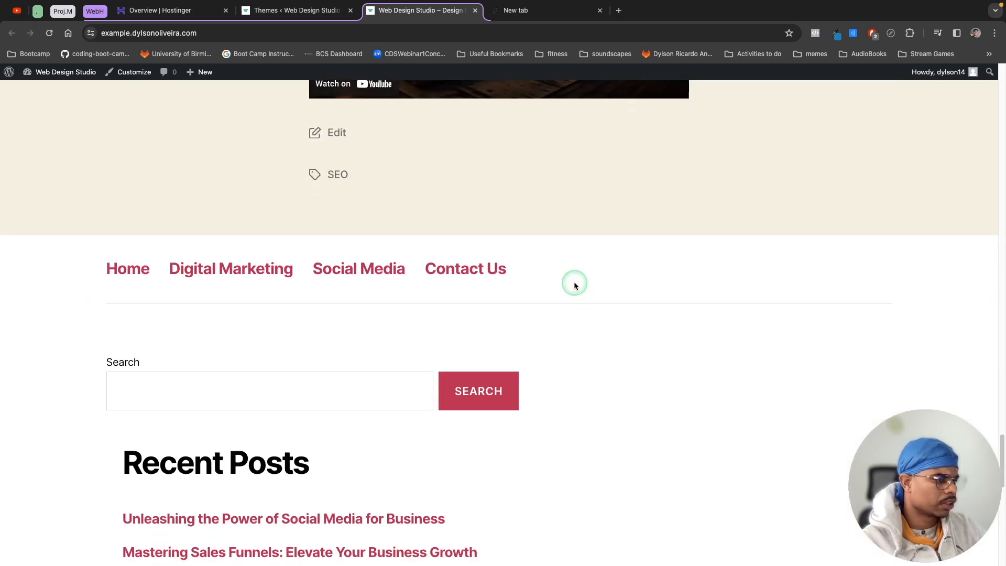
pyautogui.scroll(-5, 586, 257)
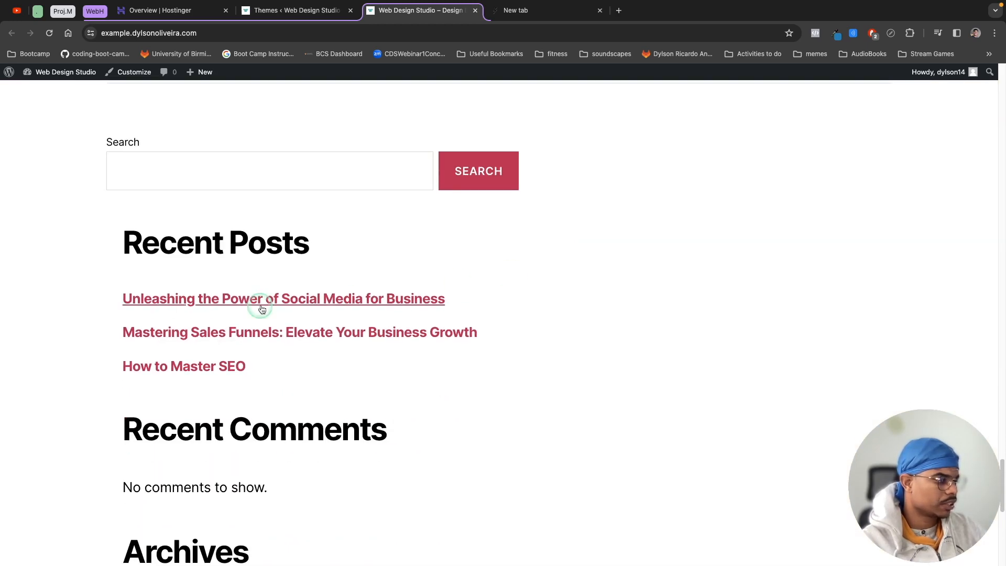
pyautogui.scroll(-10, 417, 293)
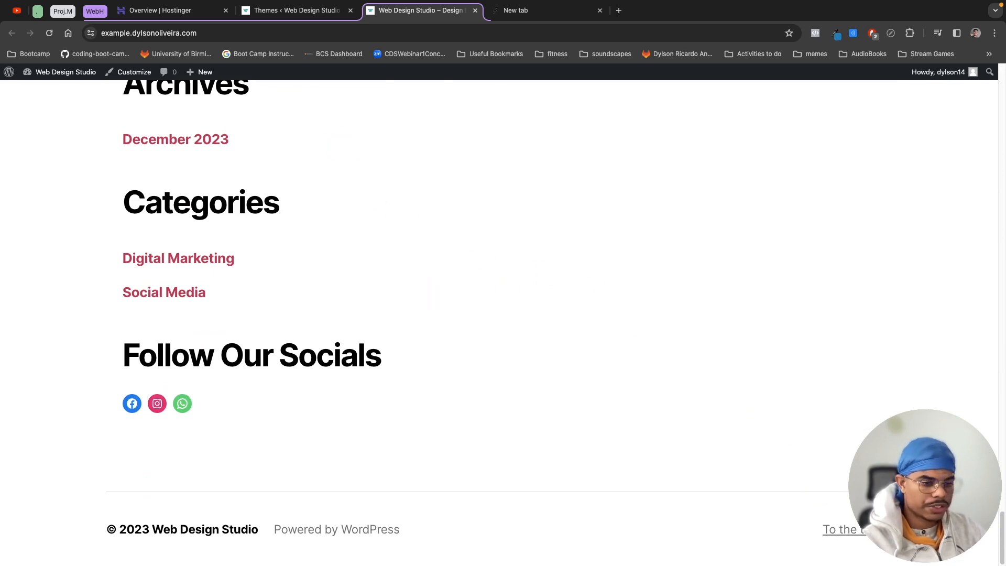
# - Return to the top of the live homepage and open the Customizer for the active Twenty Twenty theme
pyautogui.click(858, 530)
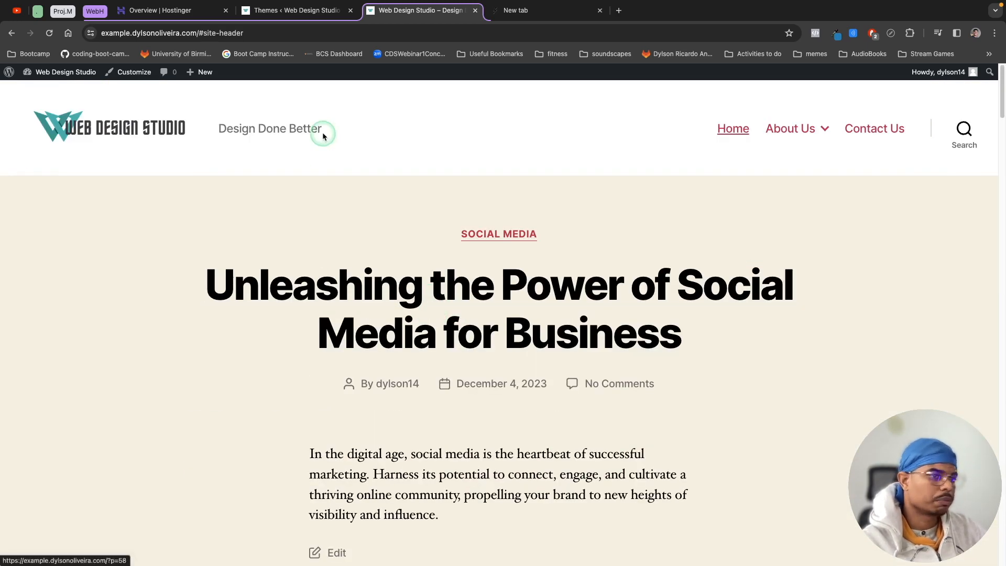
pyautogui.click(282, 12)
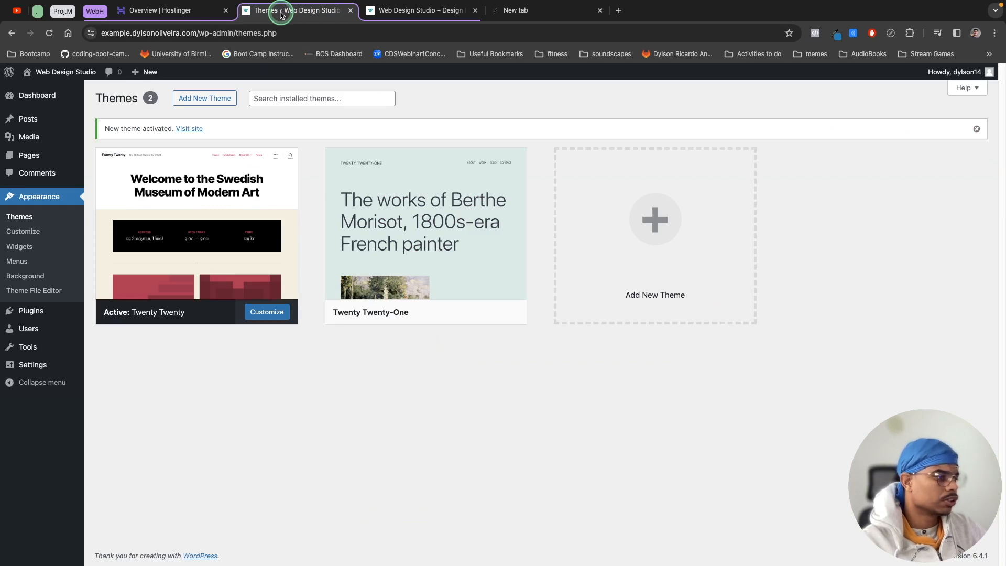
pyautogui.click(31, 231)
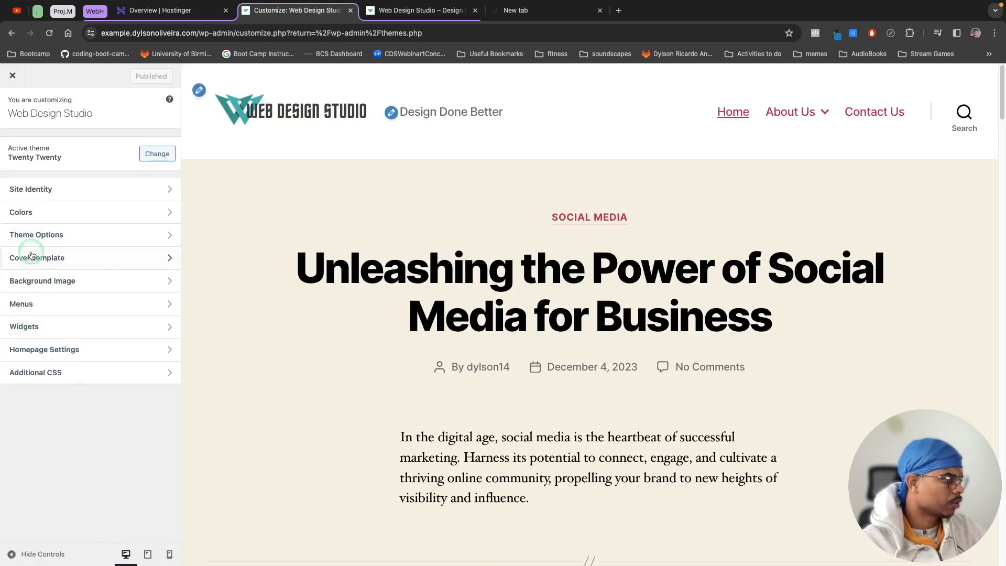
# - Try purple #8224e3 as the Header & Footer Background Color in the Customizer and reset it to the default
pyautogui.click(80, 213)
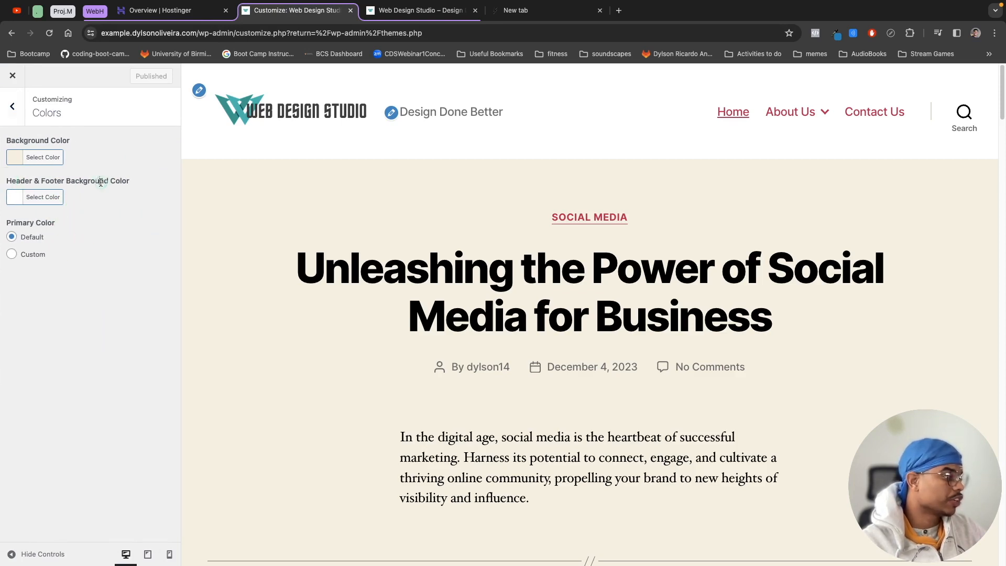
pyautogui.click(34, 197)
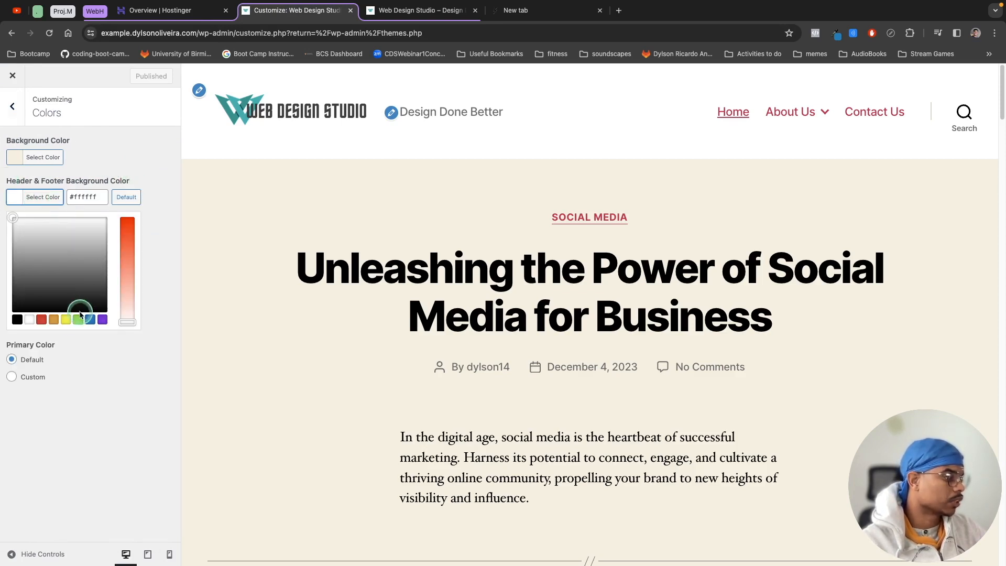
pyautogui.click(102, 320)
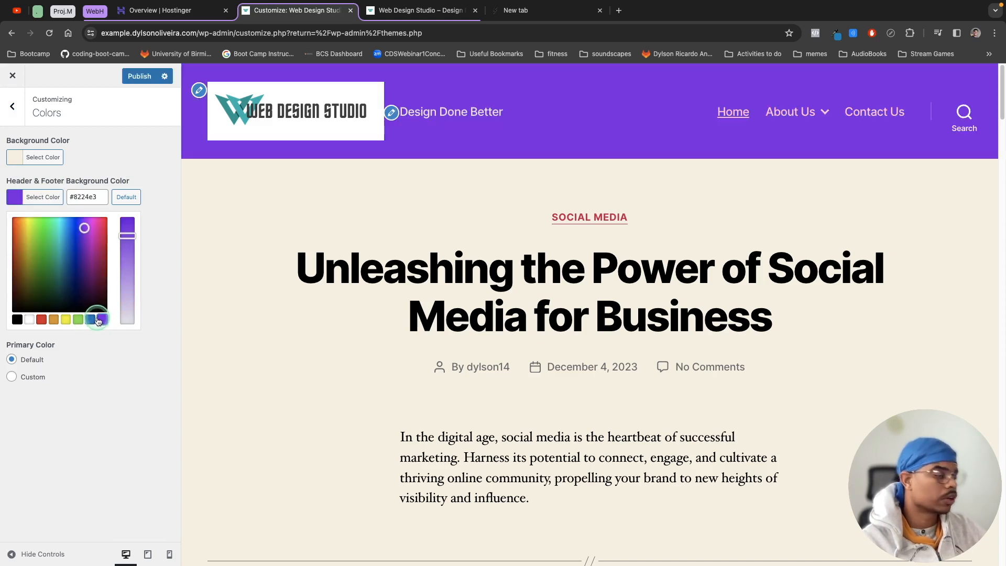
pyautogui.click(166, 272)
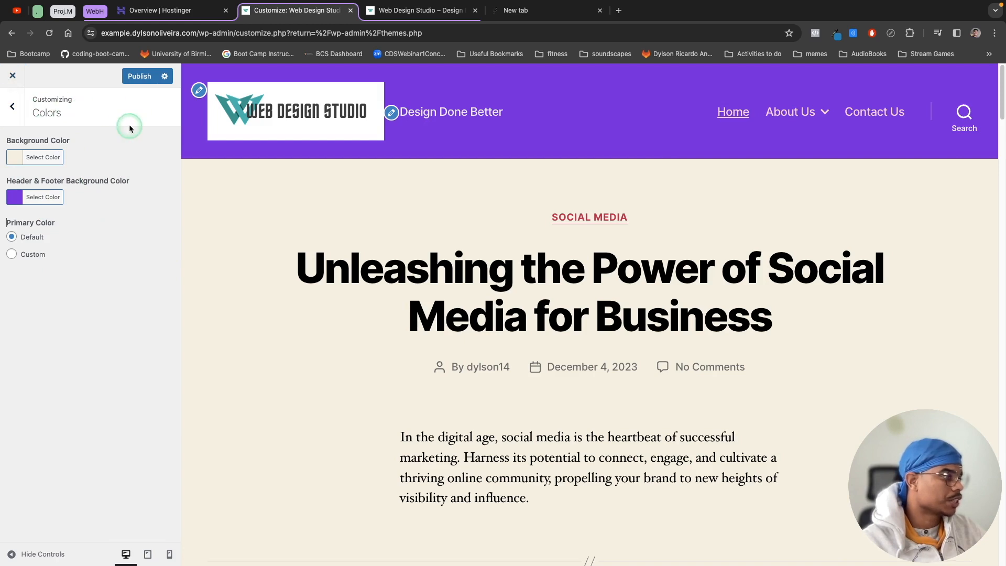
pyautogui.click(29, 205)
pyautogui.click(126, 197)
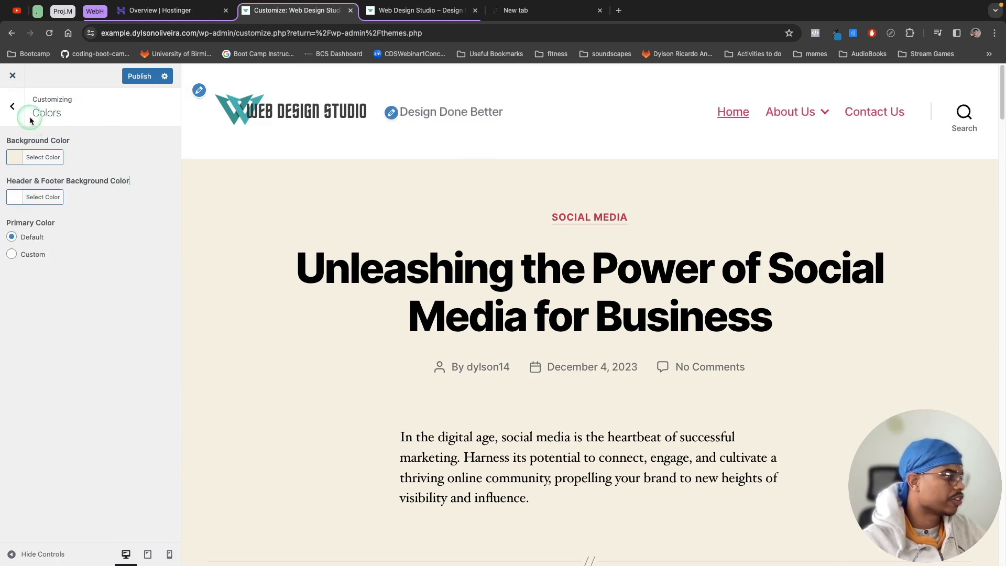
# - Examine the header search, author bio and archive page settings in the theme options
pyautogui.click(12, 107)
pyautogui.click(54, 246)
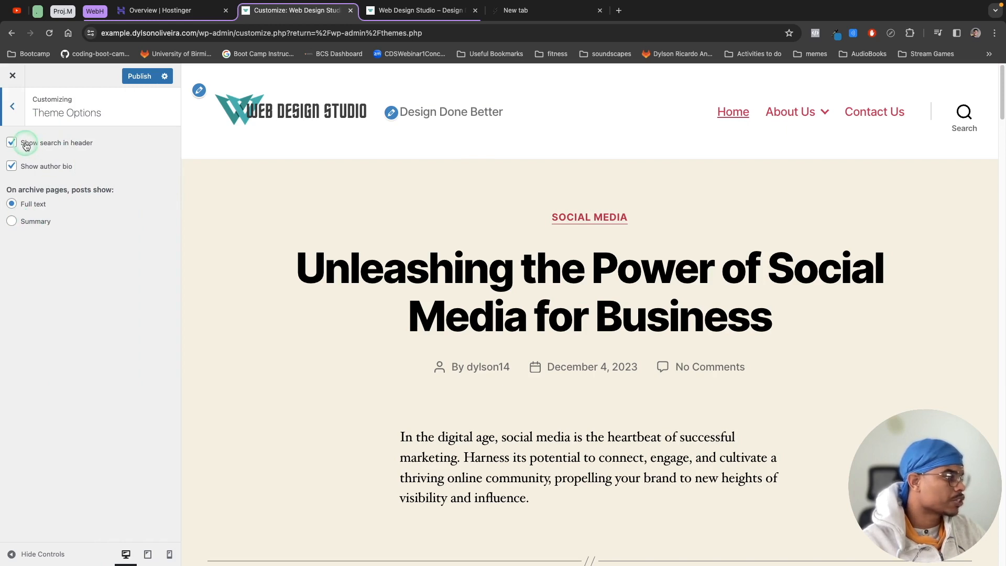
pyautogui.click(81, 147)
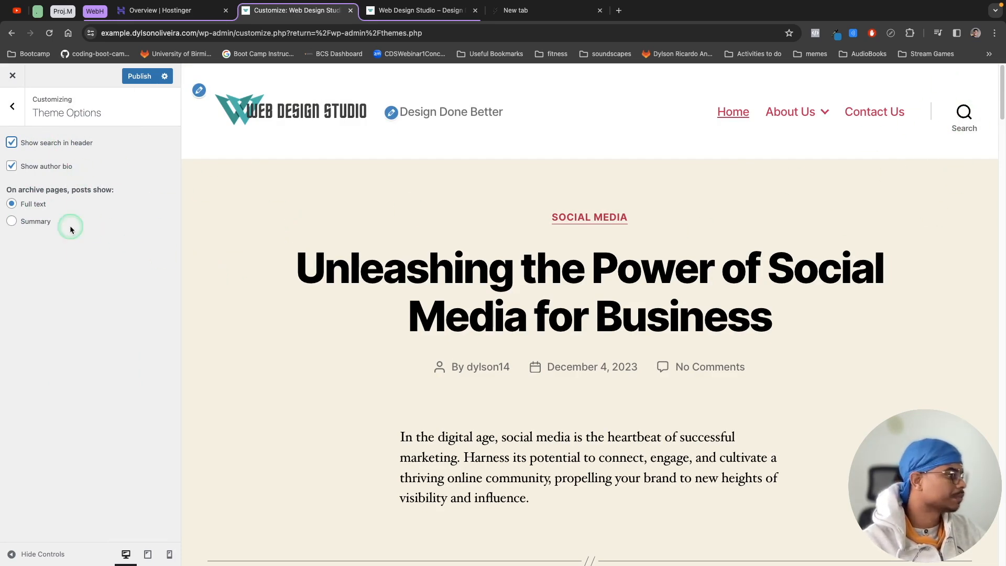
pyautogui.click(12, 106)
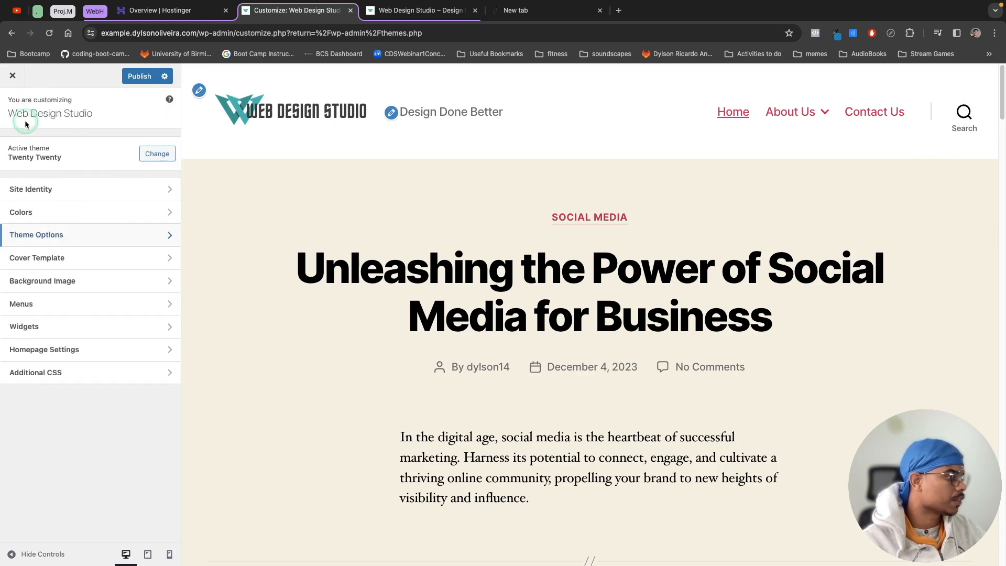
# - Try green #81d742 as the Cover Template's overlay background color and check the page preview down to the footer widgets
pyautogui.click(94, 262)
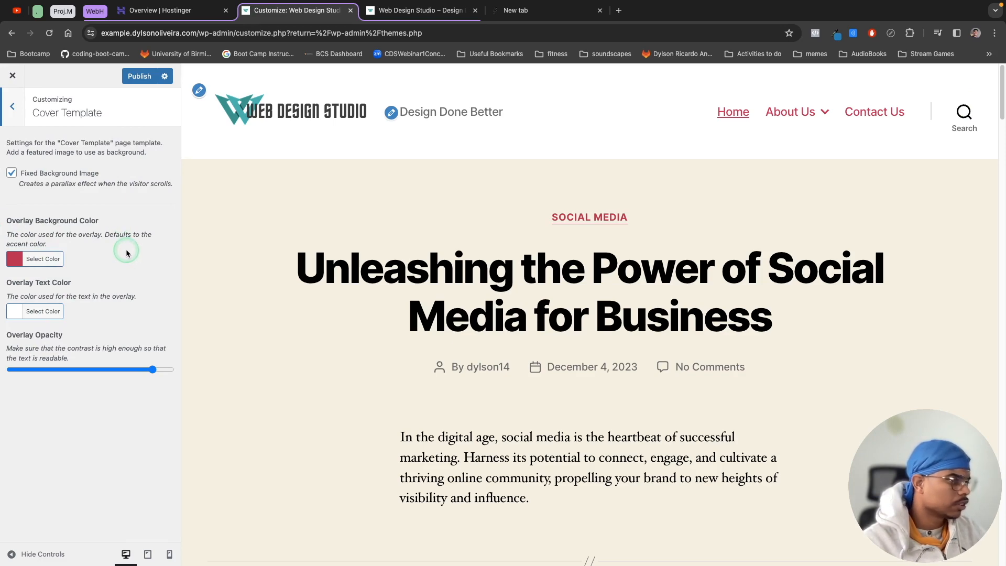
pyautogui.click(46, 262)
pyautogui.click(78, 382)
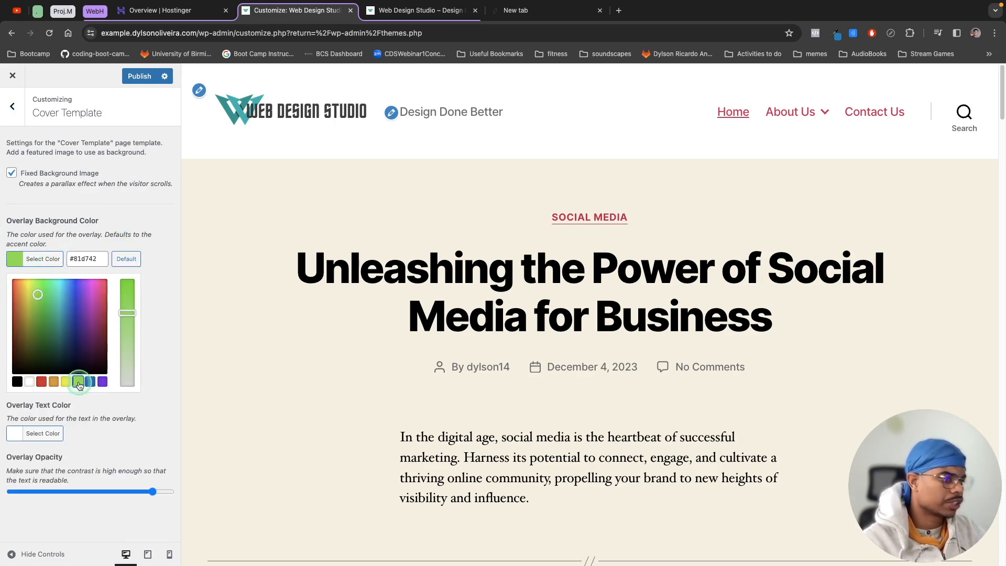
pyautogui.scroll(-20, 472, 278)
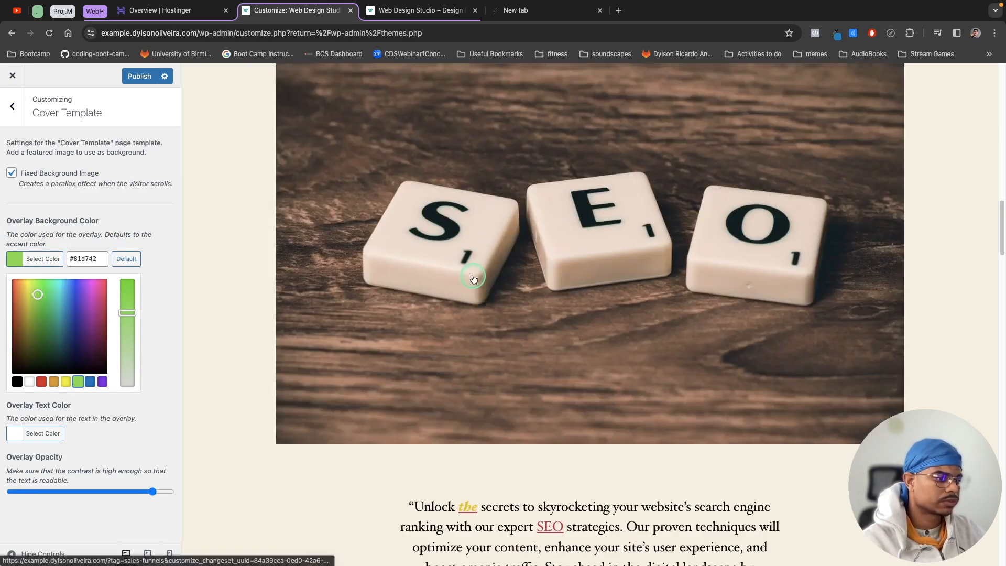
pyautogui.scroll(-20, 472, 278)
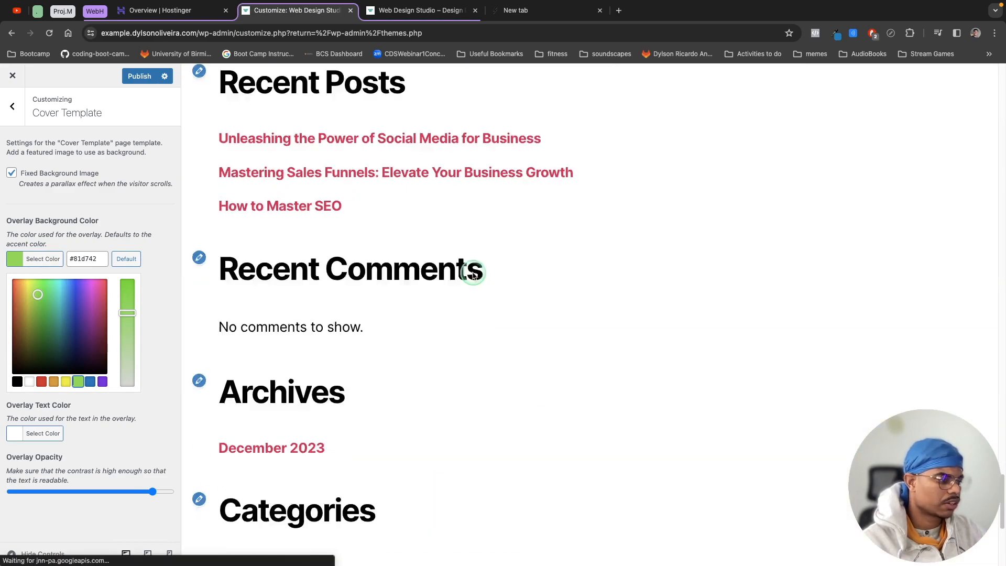
pyautogui.scroll(20, 473, 276)
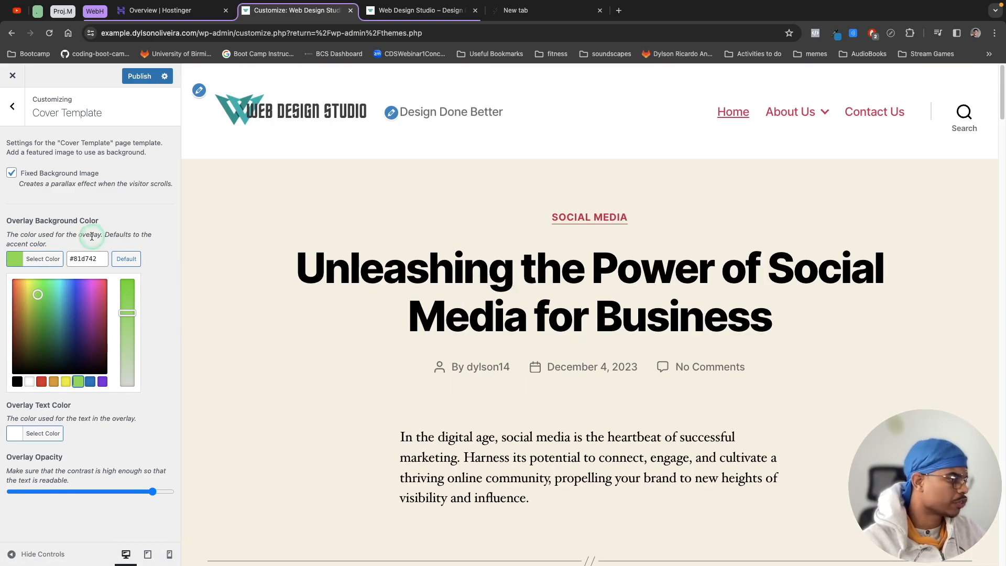
# - Reset the Cover Template's overlay background color to its default and return to the main Customizer sections
pyautogui.click(32, 255)
pyautogui.click(57, 259)
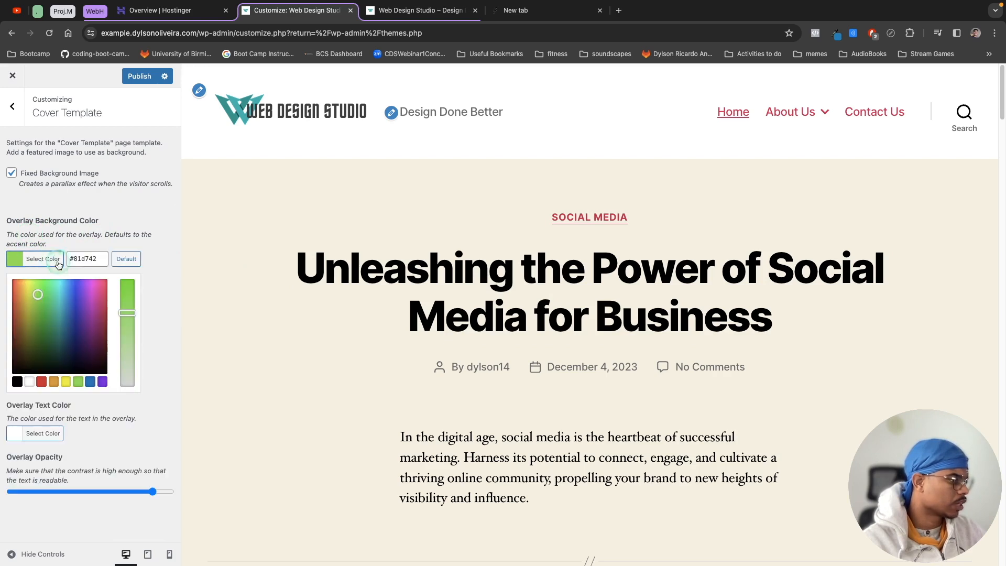
pyautogui.click(127, 259)
pyautogui.click(88, 245)
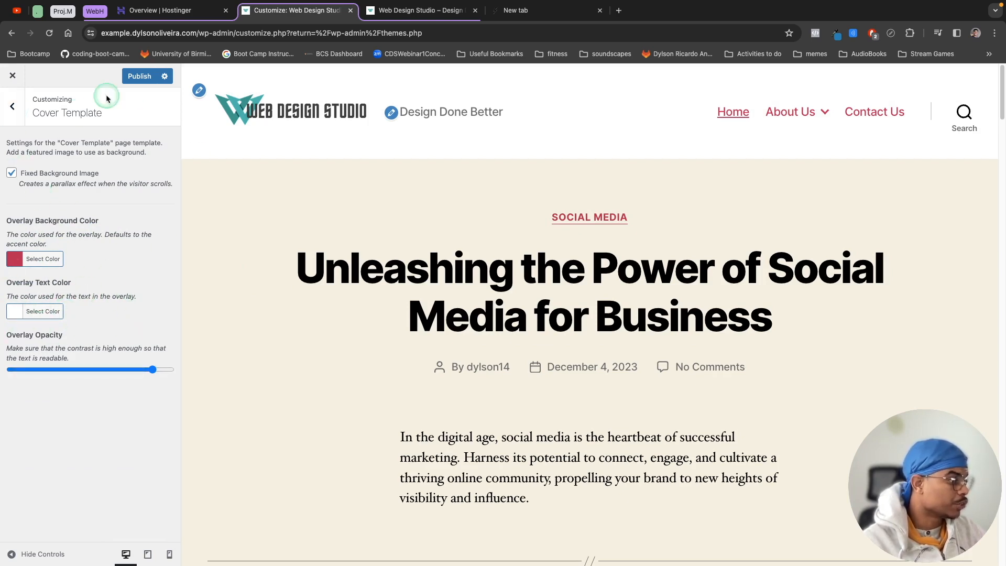
pyautogui.click(12, 106)
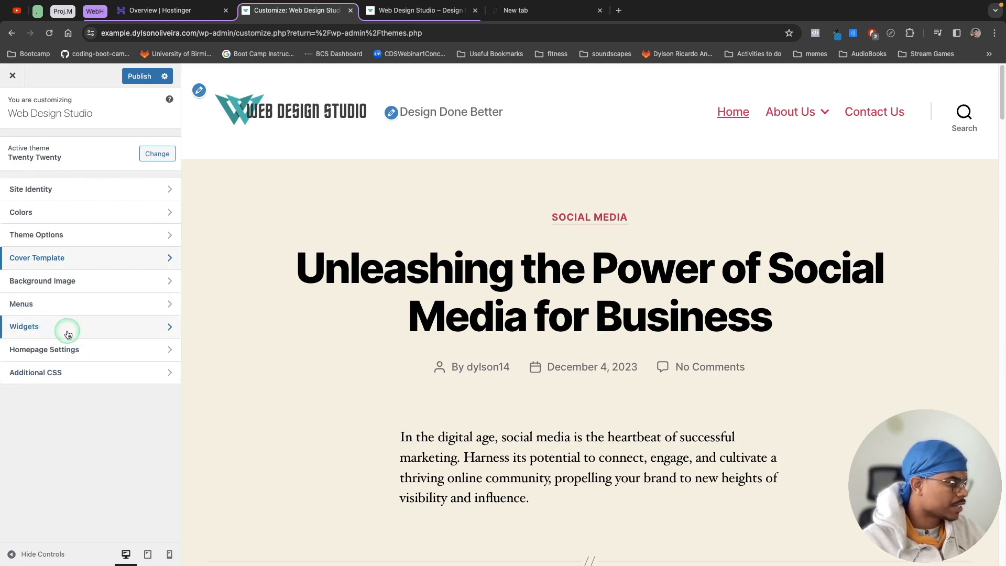
# - Examine all menu locations offered by the Twenty Twenty theme and leave the Customizer without publishing
pyautogui.click(47, 306)
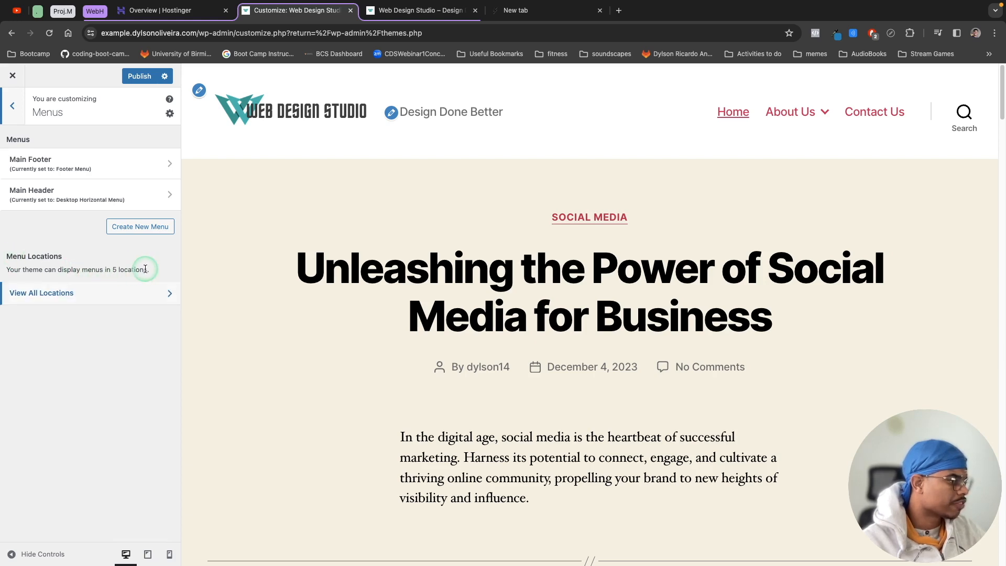
pyautogui.click(90, 293)
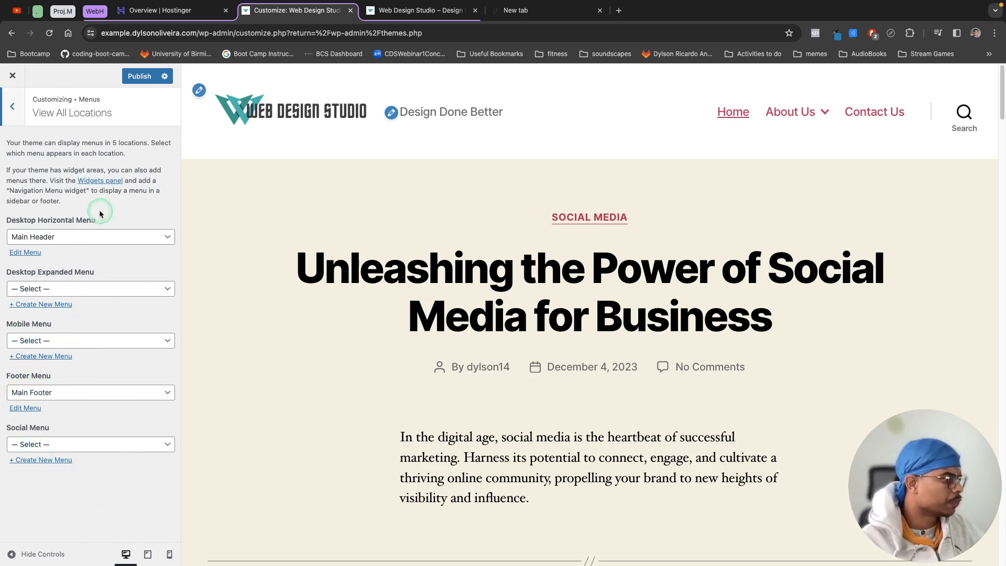
pyautogui.click(14, 107)
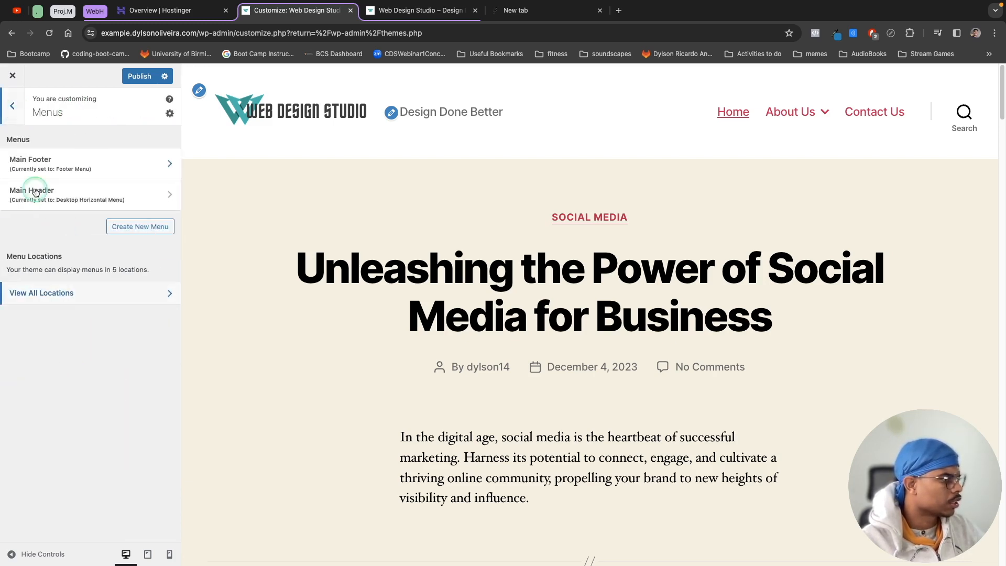
pyautogui.click(12, 105)
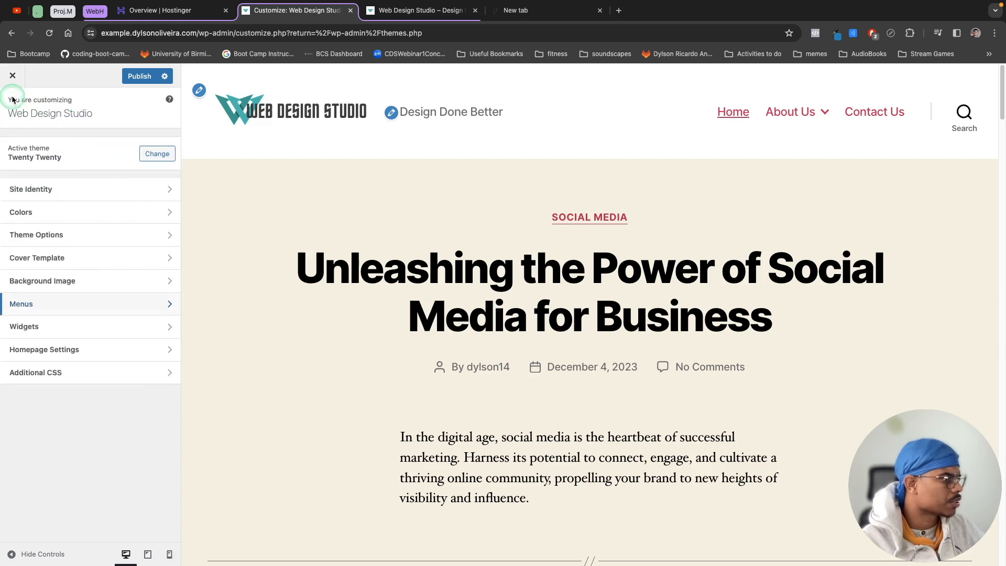
pyautogui.click(13, 76)
pyautogui.click(590, 109)
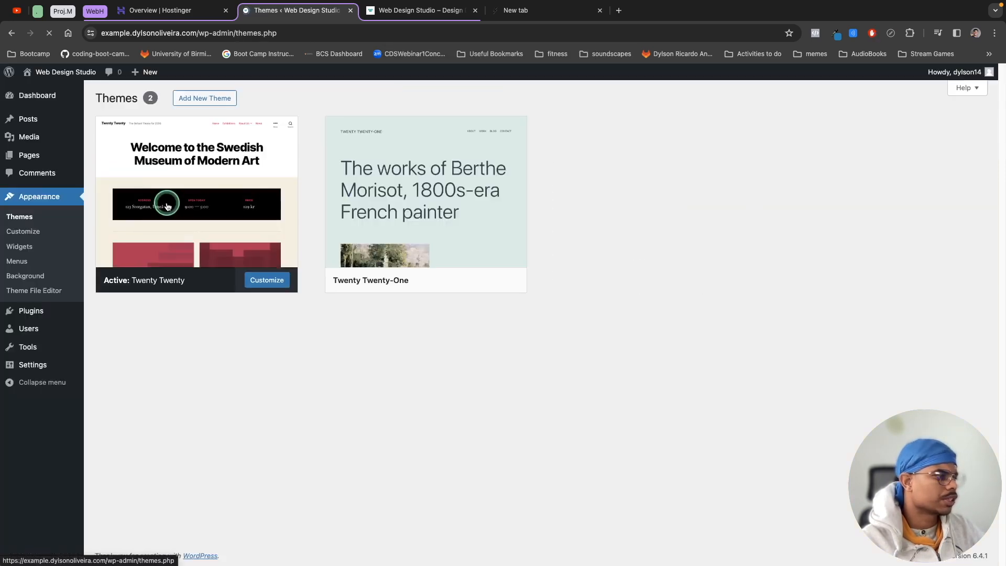
# - Activate the Twenty Twenty-One theme and examine its menu locations in the Customizer for comparison
pyautogui.moveTo(386, 292)
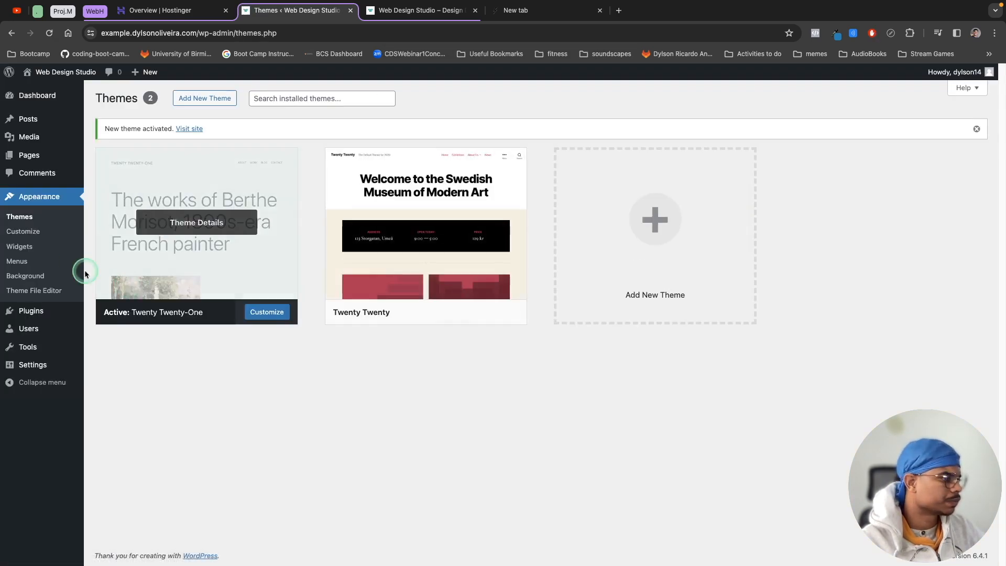
pyautogui.click(32, 232)
pyautogui.click(52, 297)
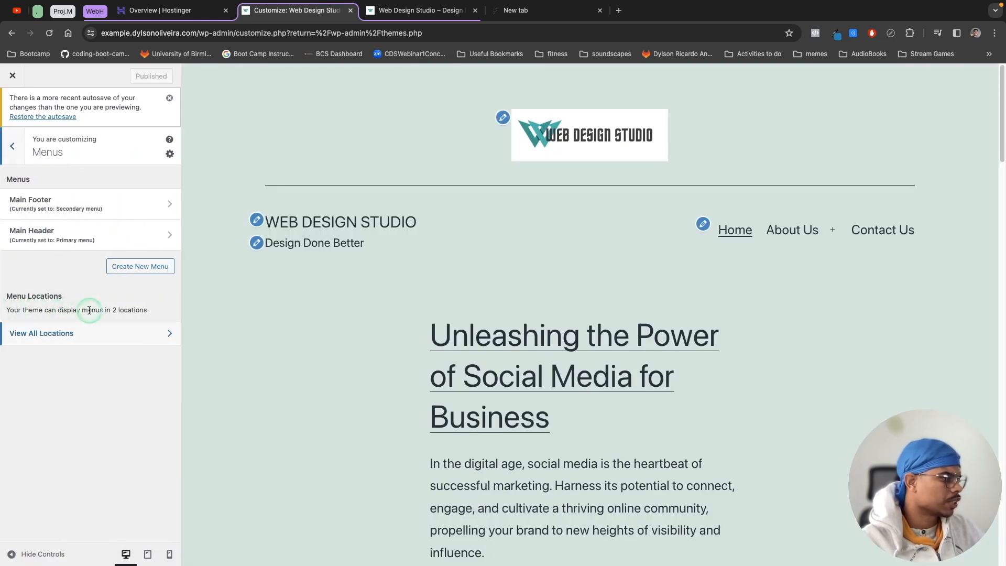
pyautogui.click(129, 328)
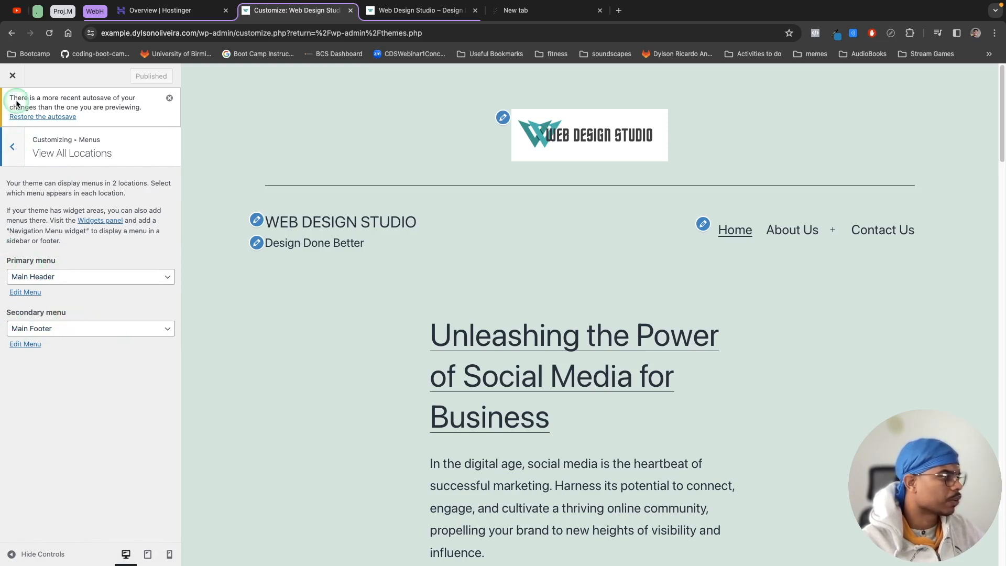
pyautogui.click(12, 76)
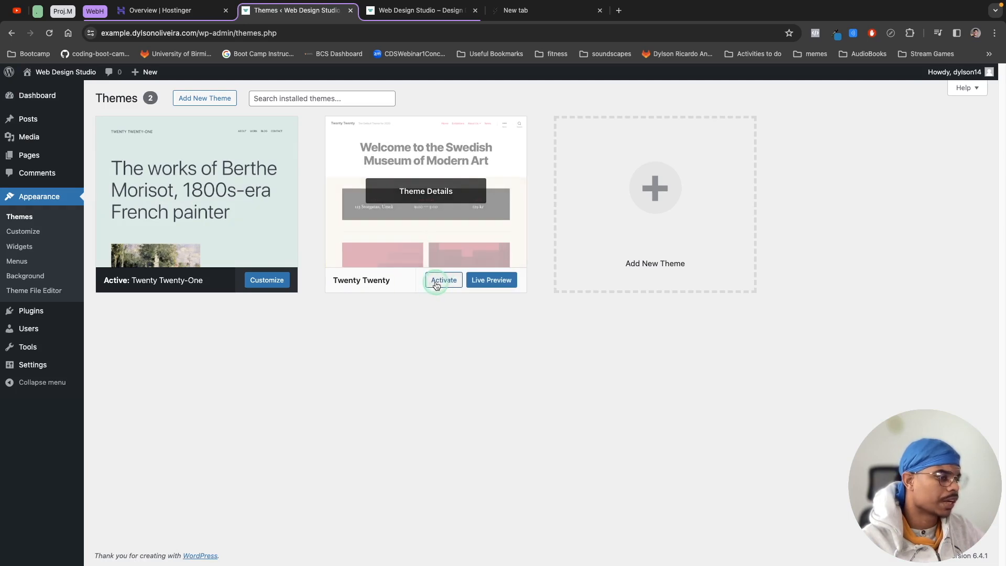
# - Reactivate the Twenty Twenty theme, review its menu locations in the Customizer, and return to the Themes page
pyautogui.click(442, 280)
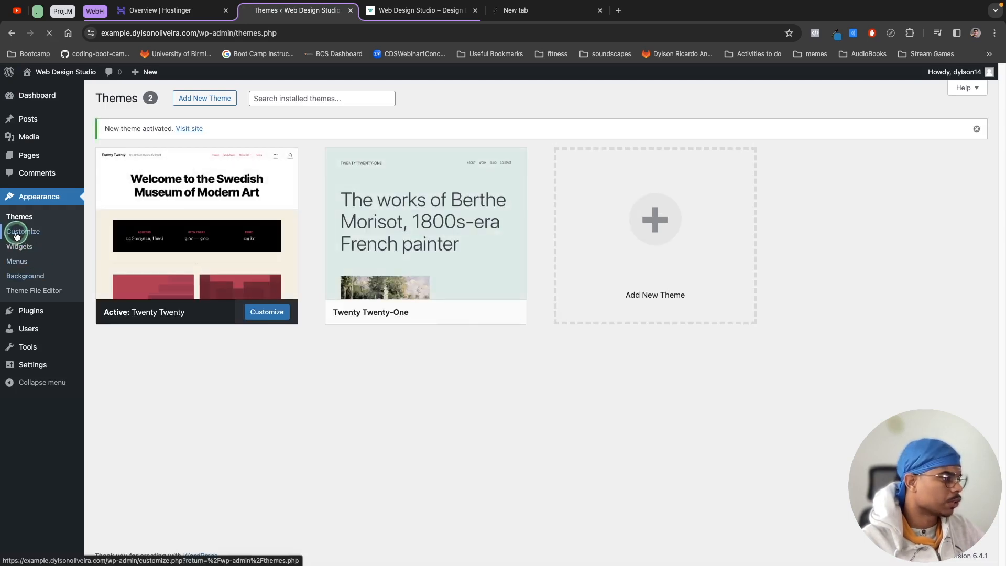
pyautogui.click(20, 233)
pyautogui.click(60, 312)
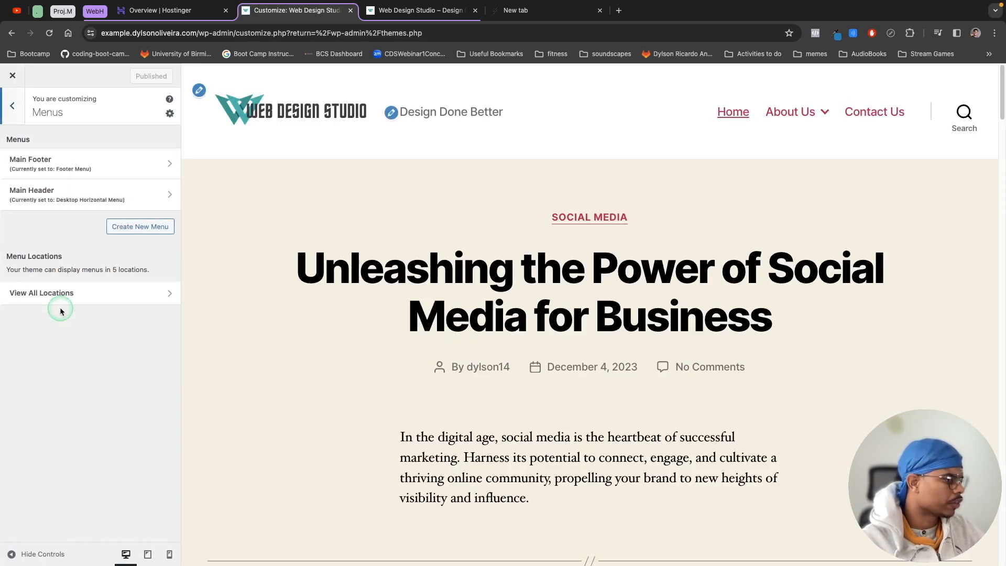
pyautogui.click(135, 303)
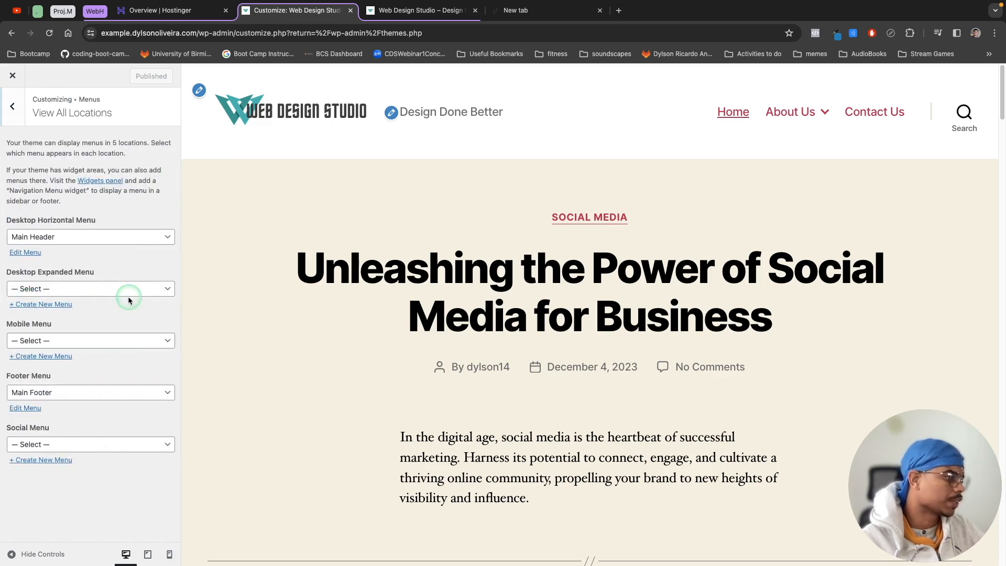
pyautogui.click(19, 109)
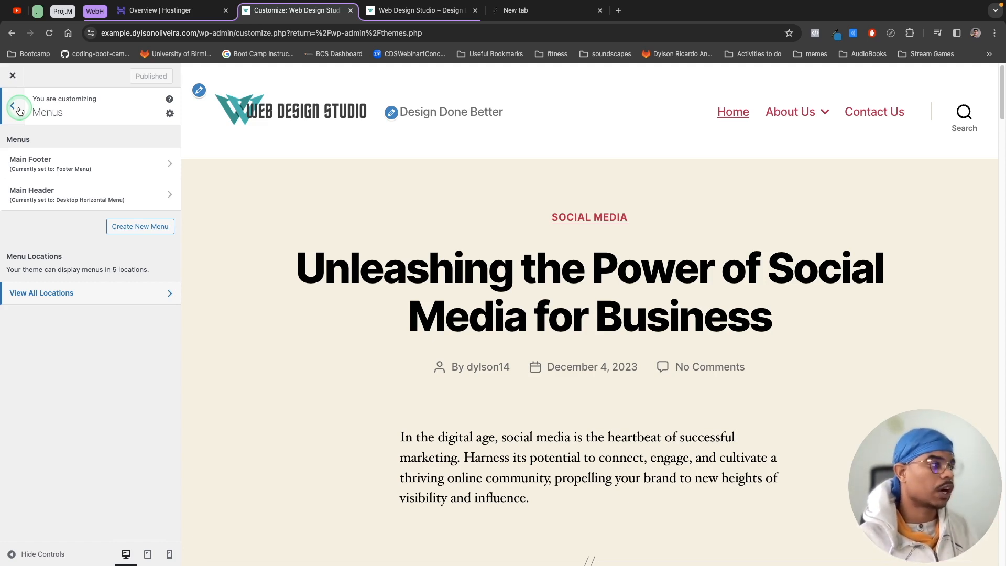
pyautogui.click(13, 107)
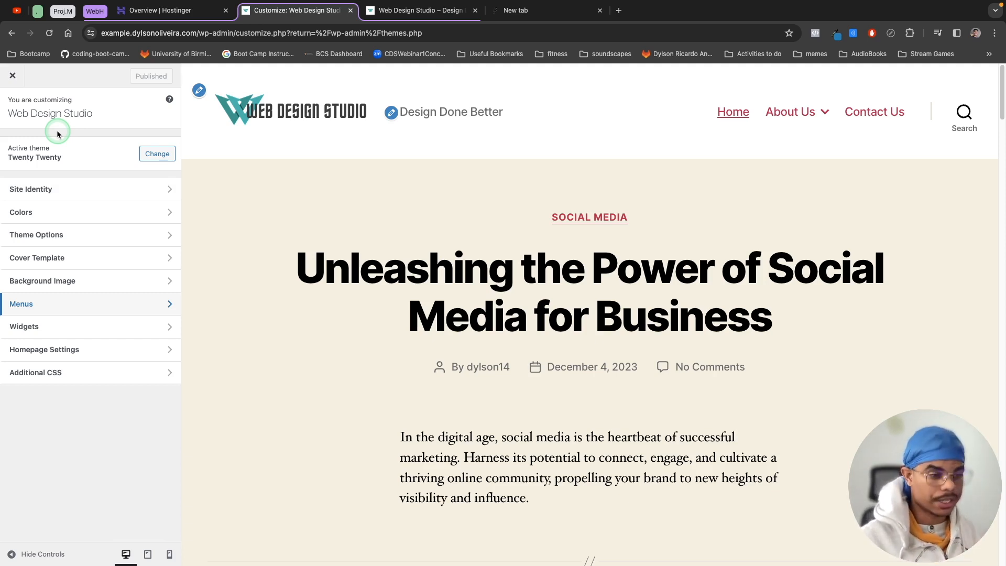
pyautogui.click(13, 76)
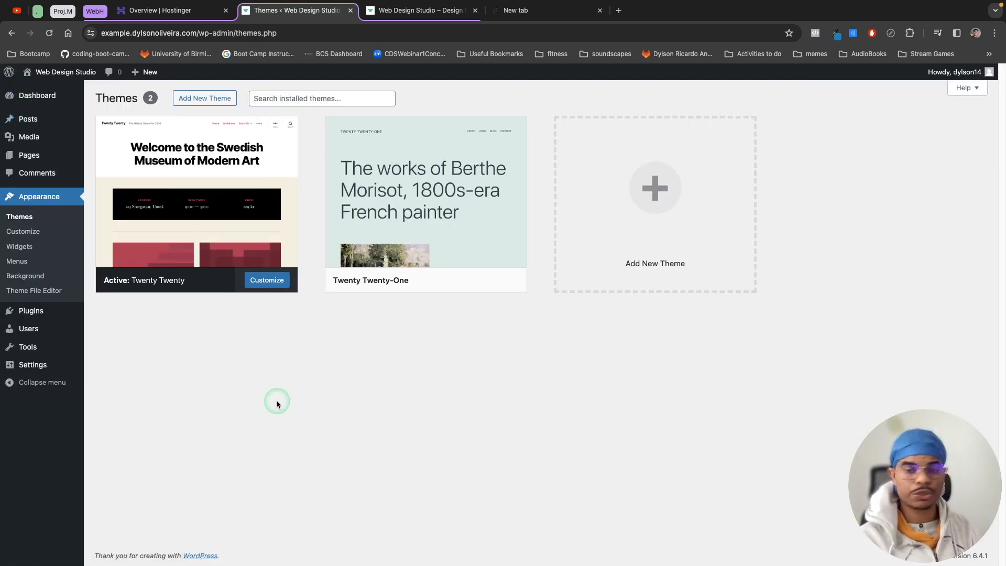
# - Open themeforest.net in the empty browser tab and browse its bestselling WordPress themes
pyautogui.click(524, 11)
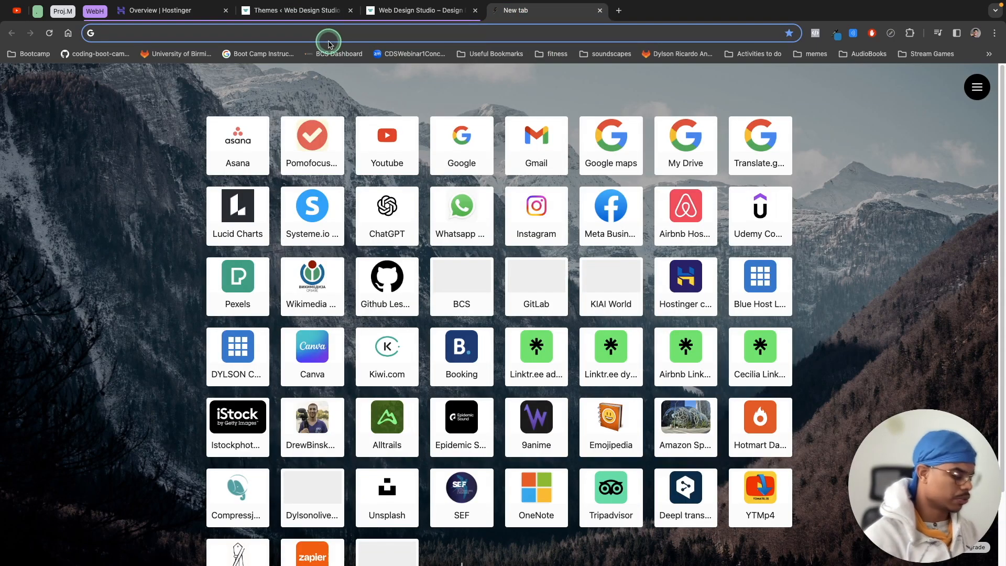
pyautogui.write('themeforest')
pyautogui.press('Return')
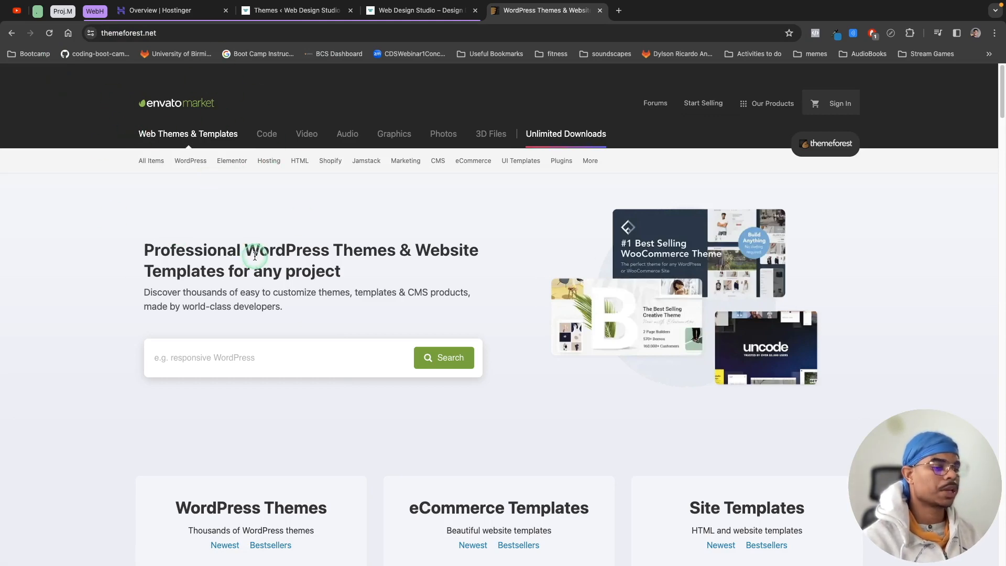
pyautogui.scroll(-4, 527, 364)
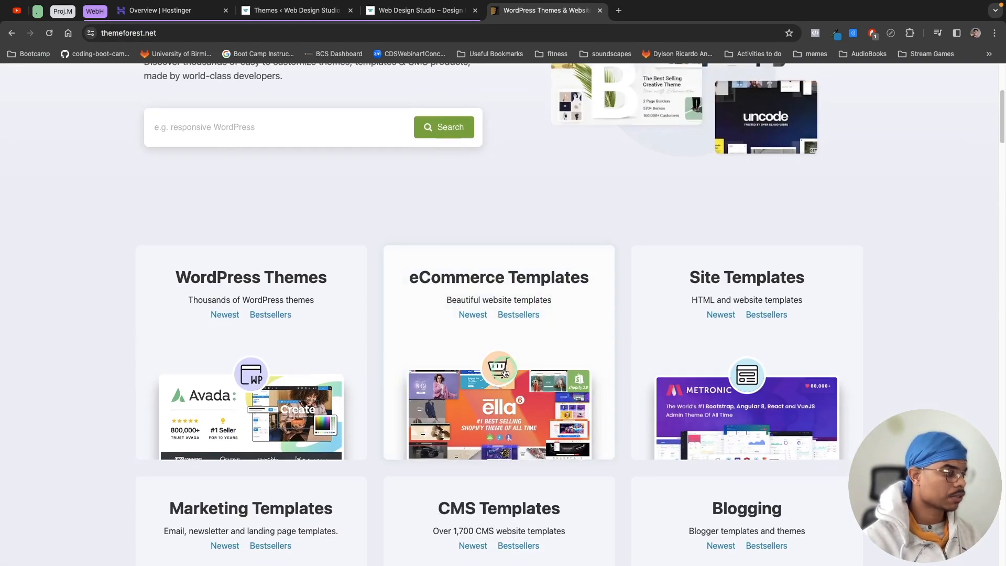
pyautogui.click(269, 316)
pyautogui.scroll(-5, 667, 353)
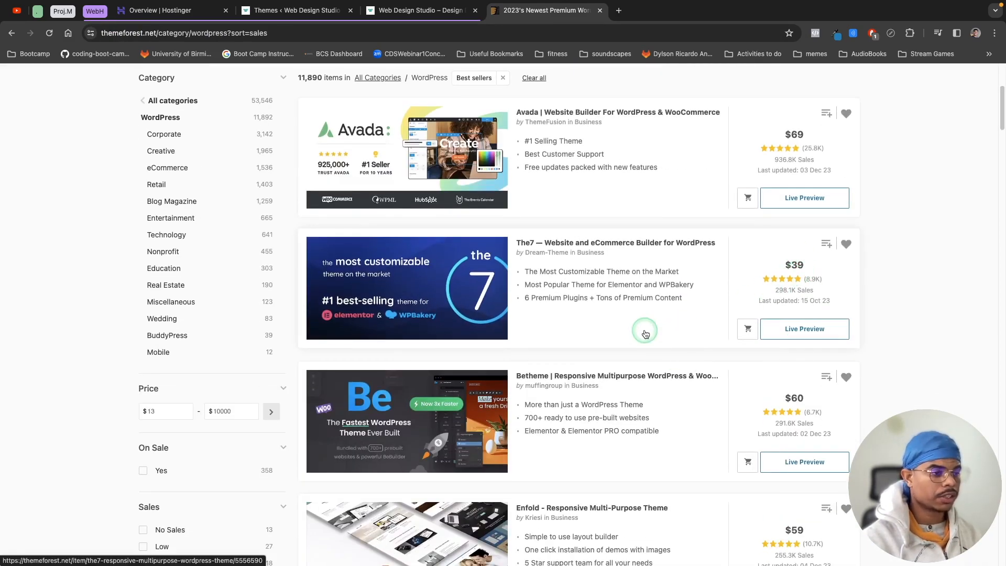
pyautogui.scroll(5, 524, 314)
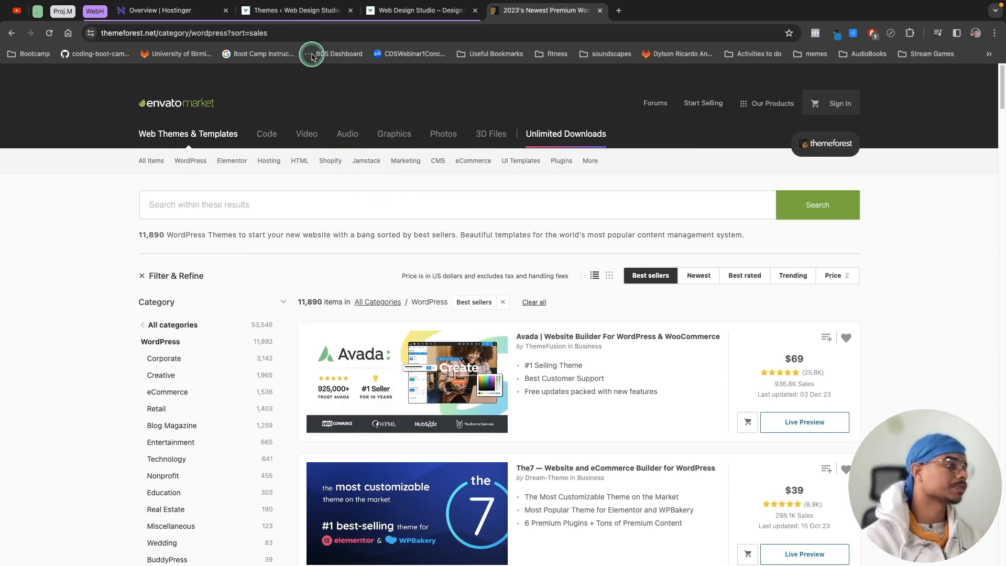
# - Switch back to the WordPress admin, view the upload form for adding a .zip theme, and return to the installed themes
pyautogui.click(304, 10)
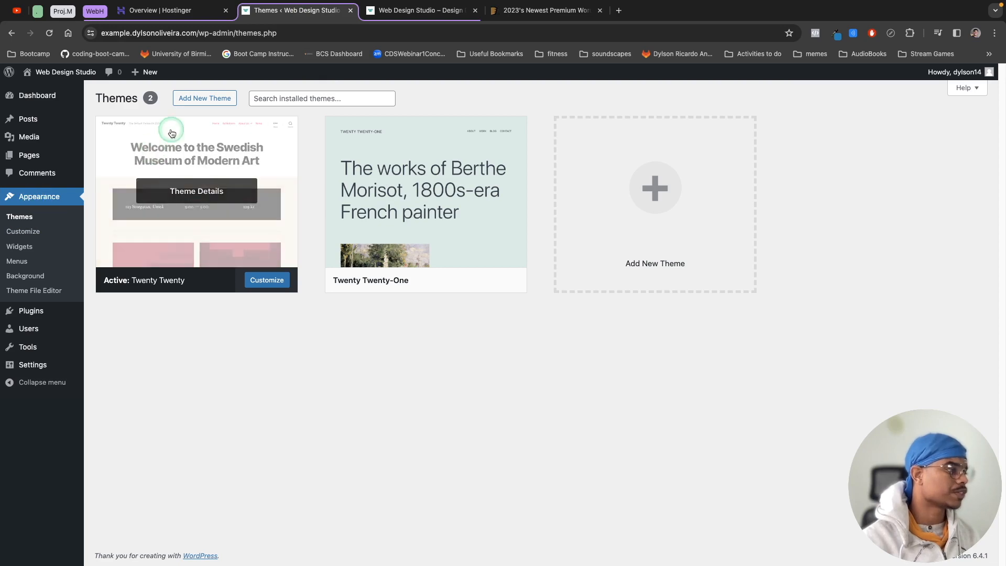
pyautogui.click(205, 102)
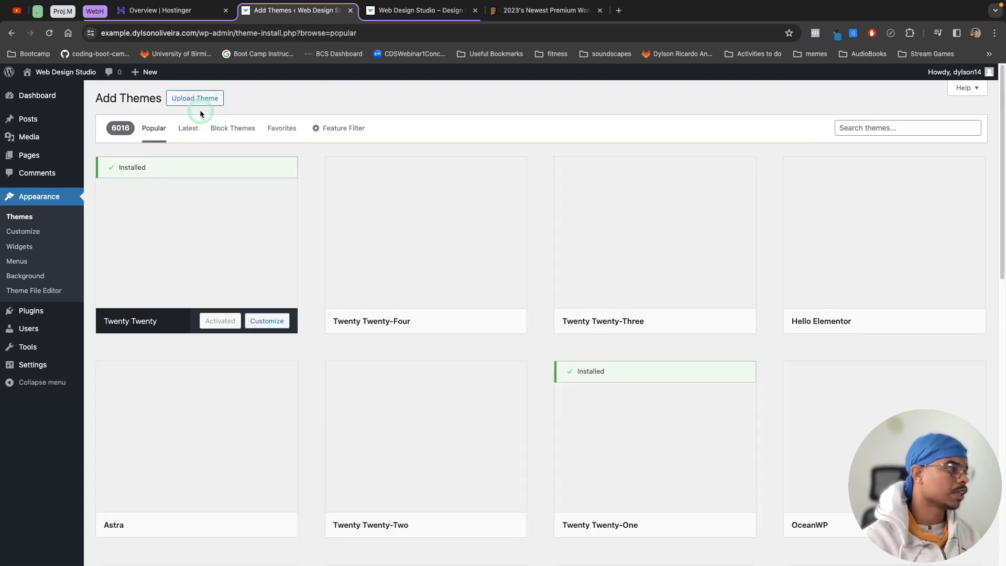
pyautogui.click(199, 108)
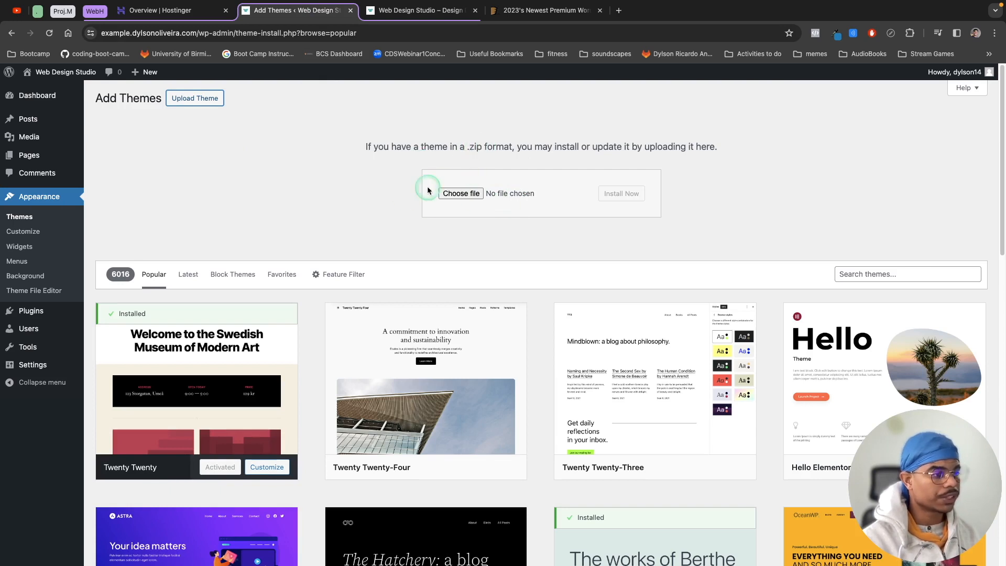
pyautogui.click(17, 219)
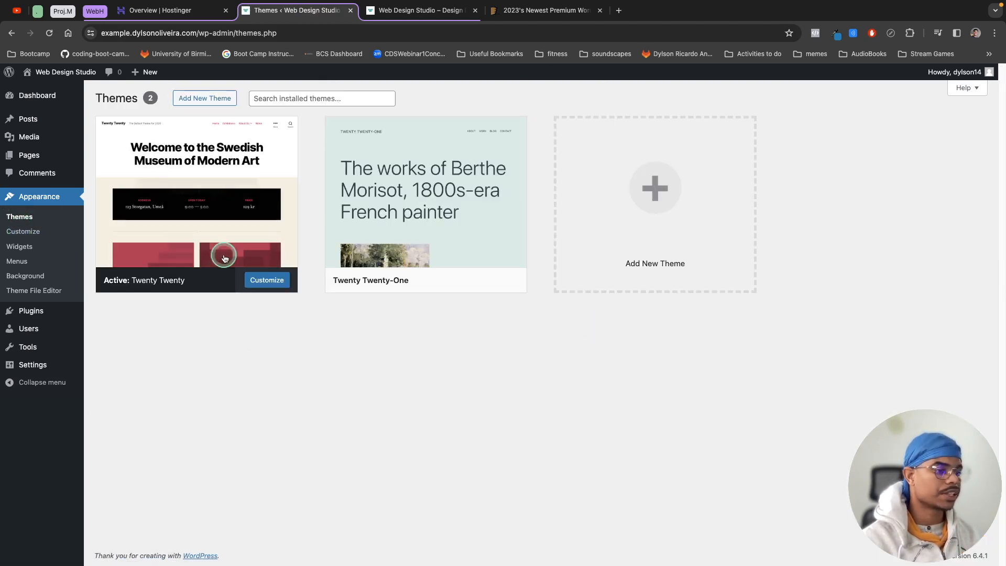
pyautogui.click(566, 288)
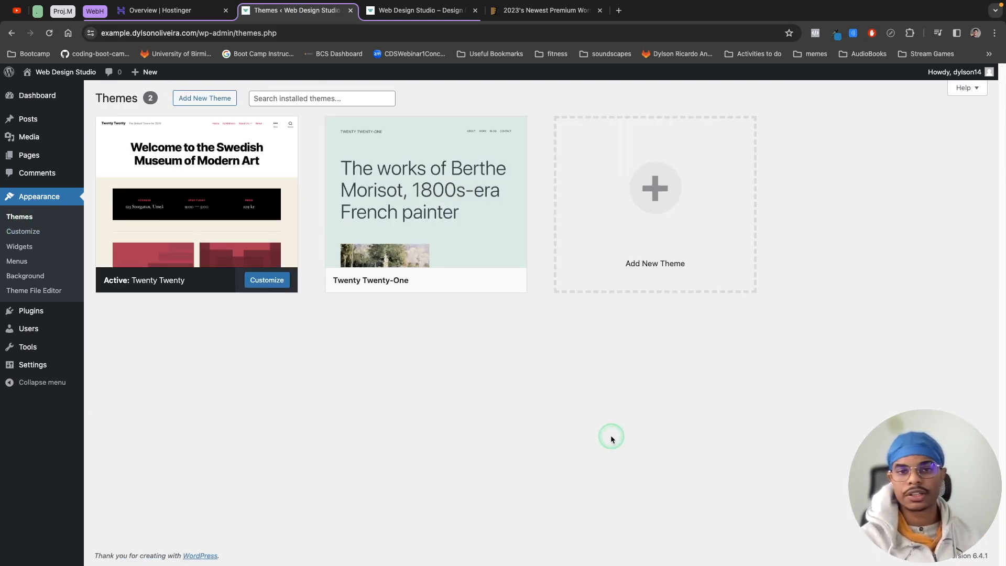